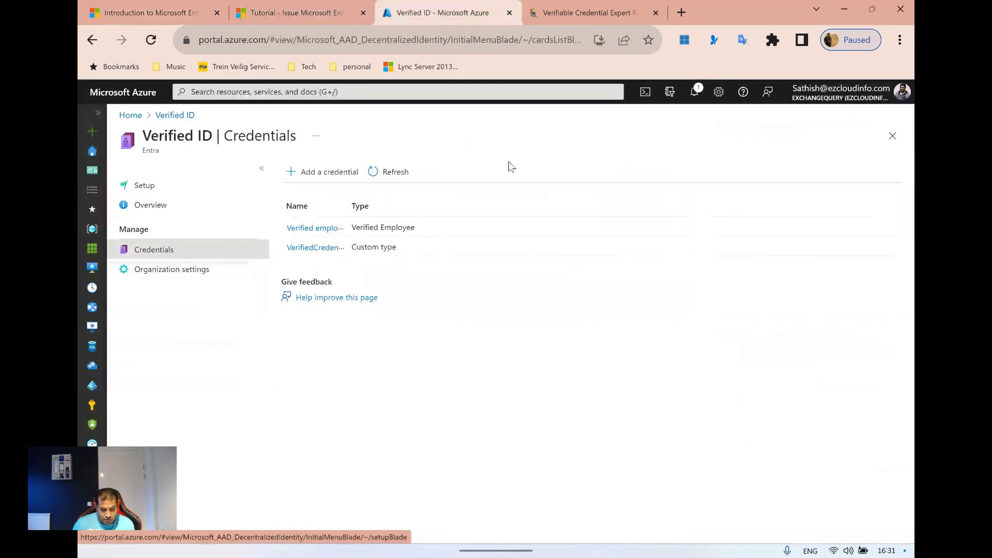
Step: Open the Introduction to Microsoft Entra Verified ID article and review its section on roles in a verifiable credential solution
{"action": "left_click", "coordinate": [335, 17]}
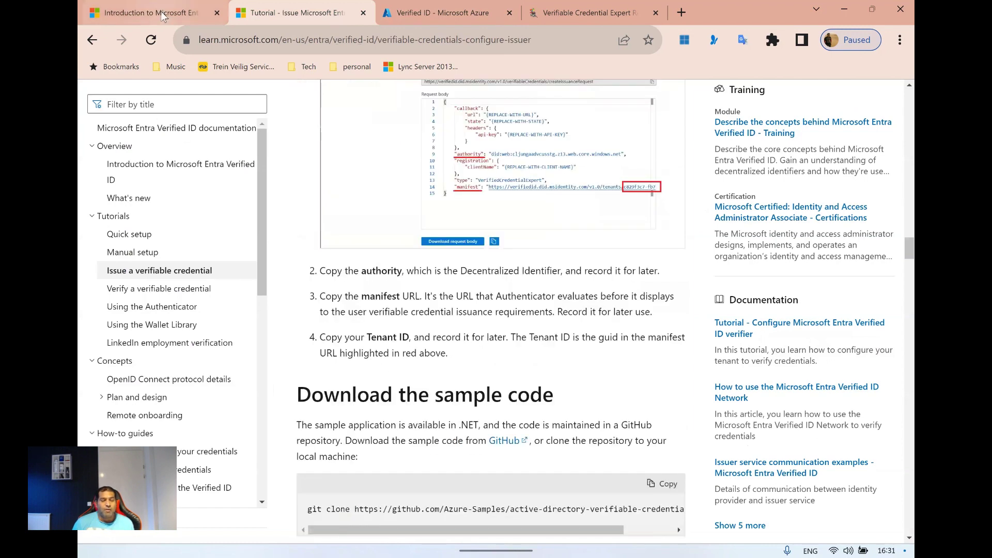
{"action": "left_click", "coordinate": [162, 17]}
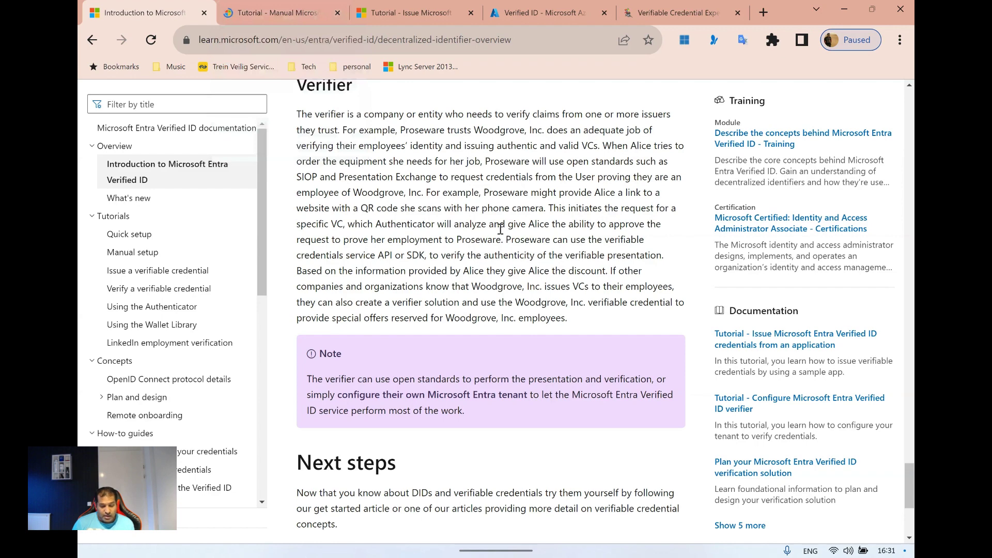
{"action": "scroll", "coordinate": [444, 247], "scroll_direction": "up", "scroll_amount": 12}
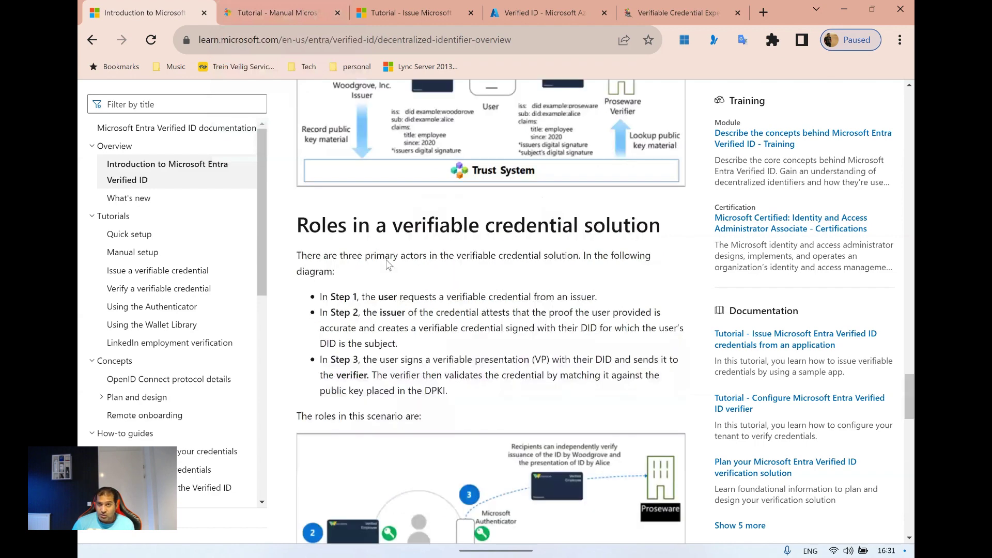
Step: Switch to the manual setup tutorial and review its key vault creation and Verified ID admin access policy sections
{"action": "key", "text": "ctrl+Tab"}
{"action": "scroll", "coordinate": [499, 289], "scroll_direction": "down", "scroll_amount": 3}
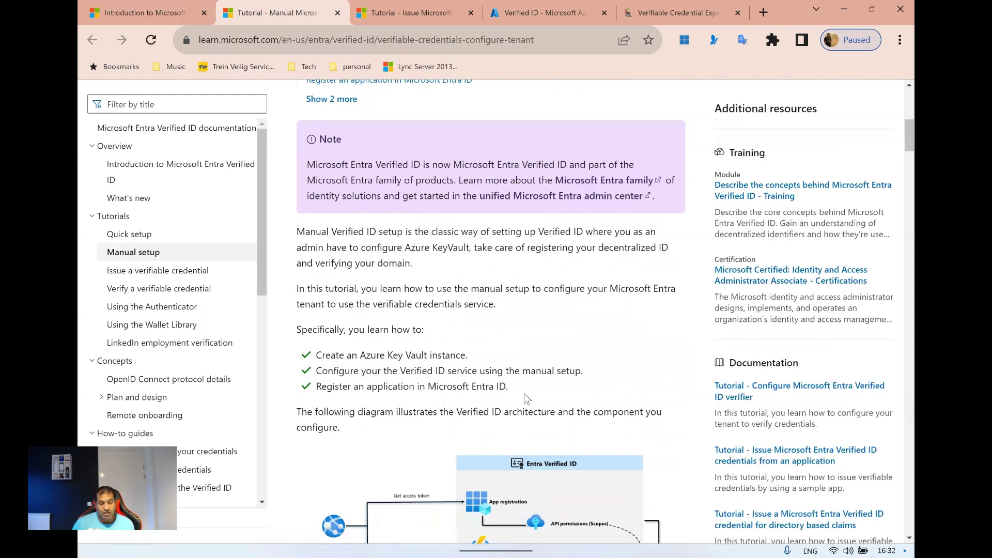
{"action": "scroll", "coordinate": [525, 393], "scroll_direction": "down", "scroll_amount": 10}
{"action": "scroll", "coordinate": [529, 386], "scroll_direction": "down", "scroll_amount": 4}
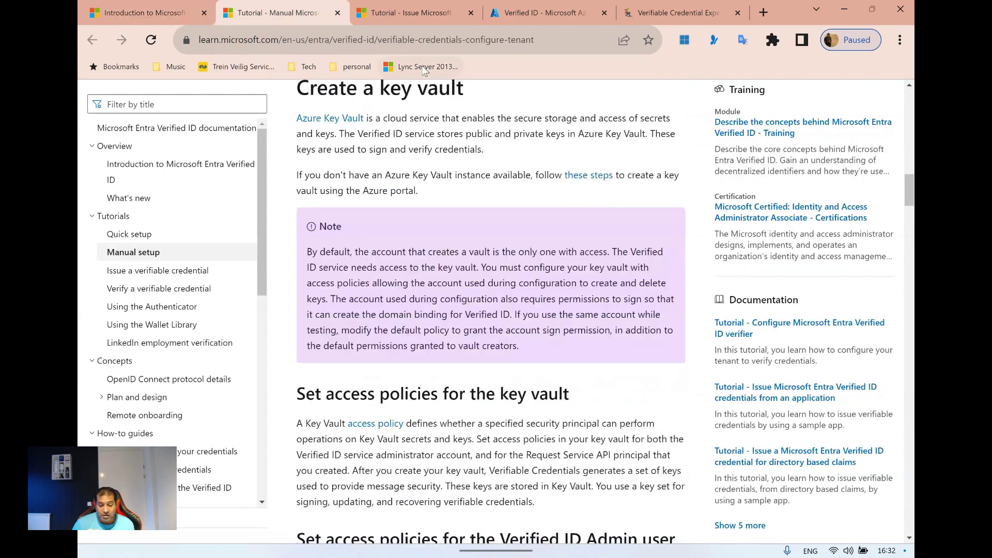
{"action": "scroll", "coordinate": [469, 300], "scroll_direction": "down", "scroll_amount": 9}
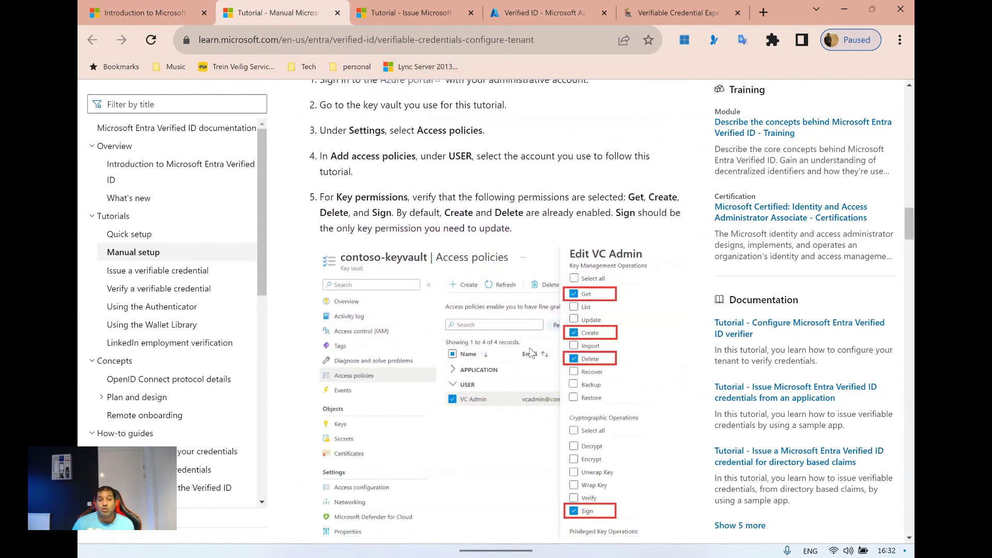
Step: Read the Set up Verified ID section of the tutorial, including the organization settings for name, trusted domain and key vault
{"action": "scroll", "coordinate": [530, 353], "scroll_direction": "down", "scroll_amount": 7}
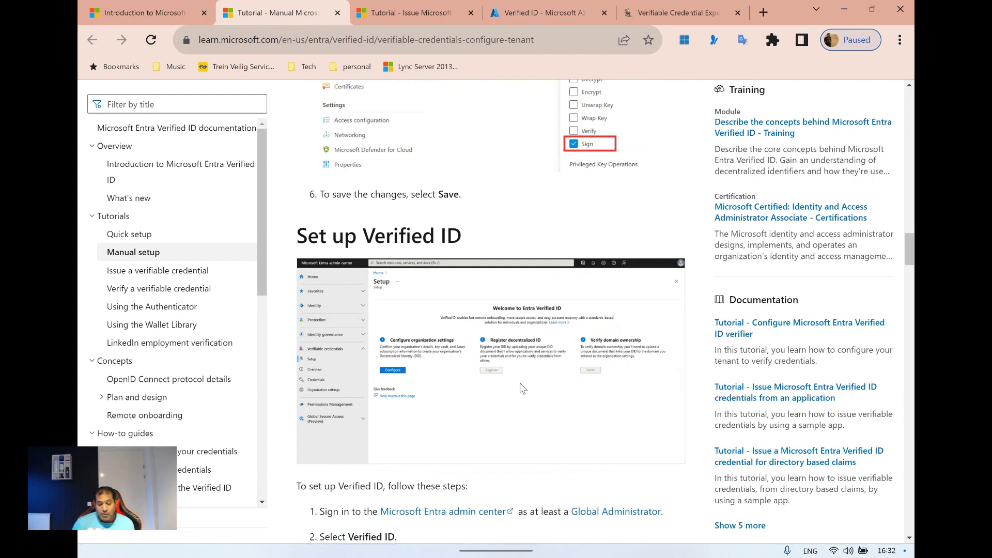
{"action": "scroll", "coordinate": [520, 383], "scroll_direction": "down", "scroll_amount": 2}
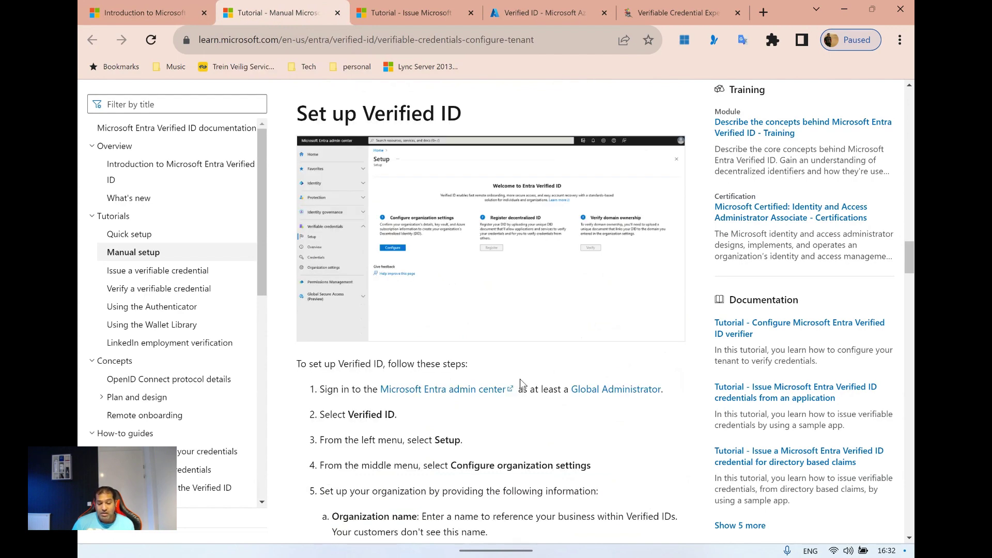
{"action": "scroll", "coordinate": [520, 379], "scroll_direction": "down", "scroll_amount": 5}
{"action": "scroll", "coordinate": [520, 379], "scroll_direction": "down", "scroll_amount": 10}
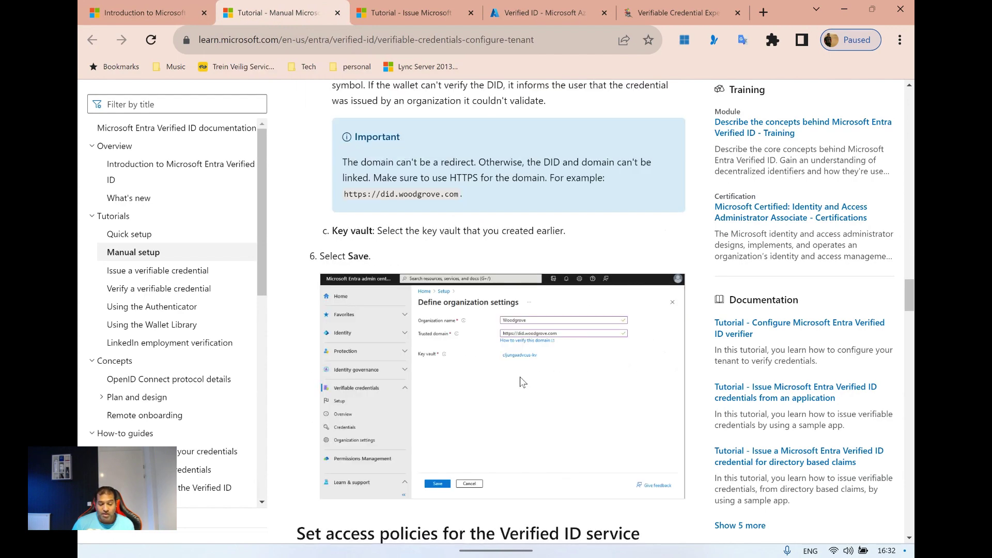
{"action": "scroll", "coordinate": [522, 381], "scroll_direction": "up", "scroll_amount": 1}
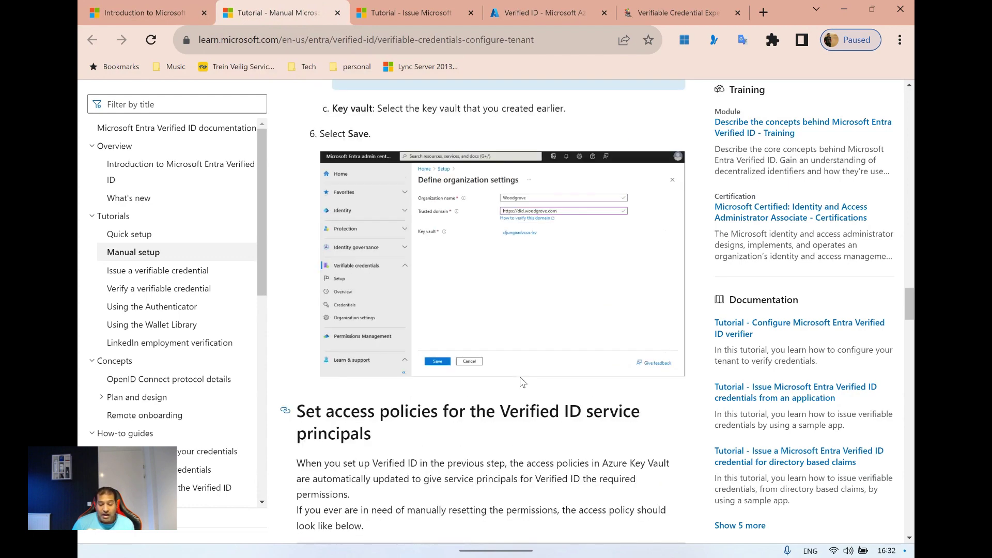
Step: Examine the access policies for the Verified ID service principals, cross-checking them with the preceding Verified ID setup section
{"action": "scroll", "coordinate": [521, 382], "scroll_direction": "down", "scroll_amount": 5}
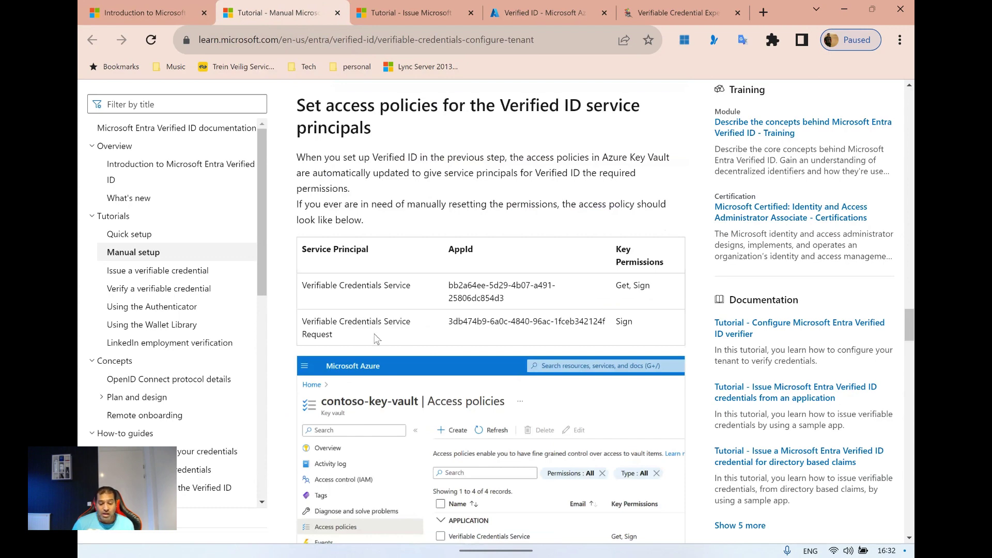
{"action": "scroll", "coordinate": [413, 349], "scroll_direction": "down", "scroll_amount": 2}
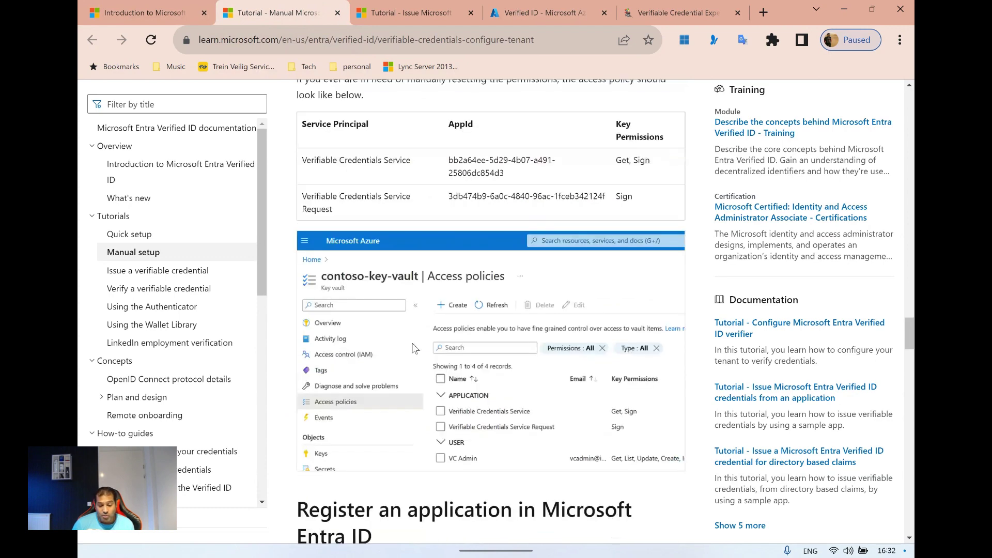
{"action": "scroll", "coordinate": [415, 349], "scroll_direction": "down", "scroll_amount": 1}
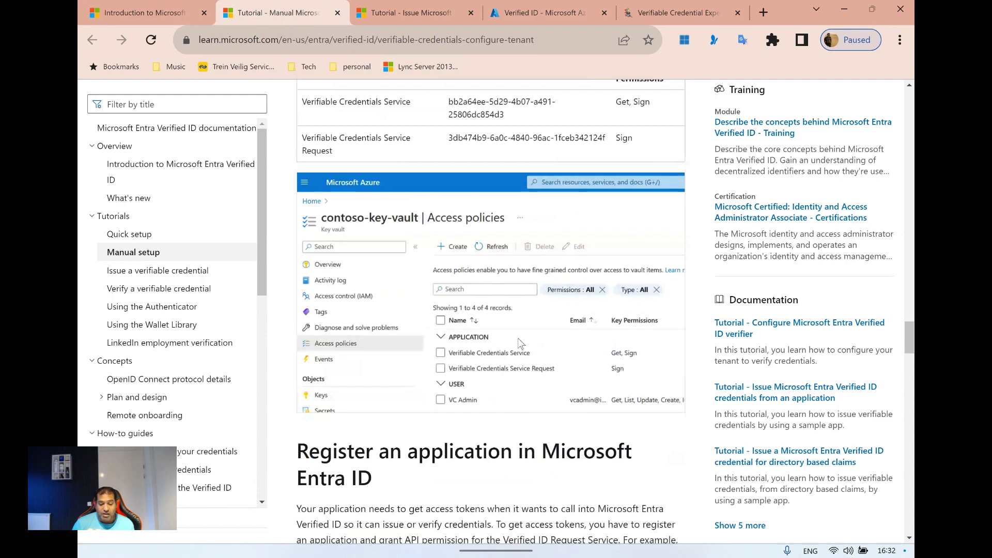
{"action": "scroll", "coordinate": [518, 338], "scroll_direction": "up", "scroll_amount": 9}
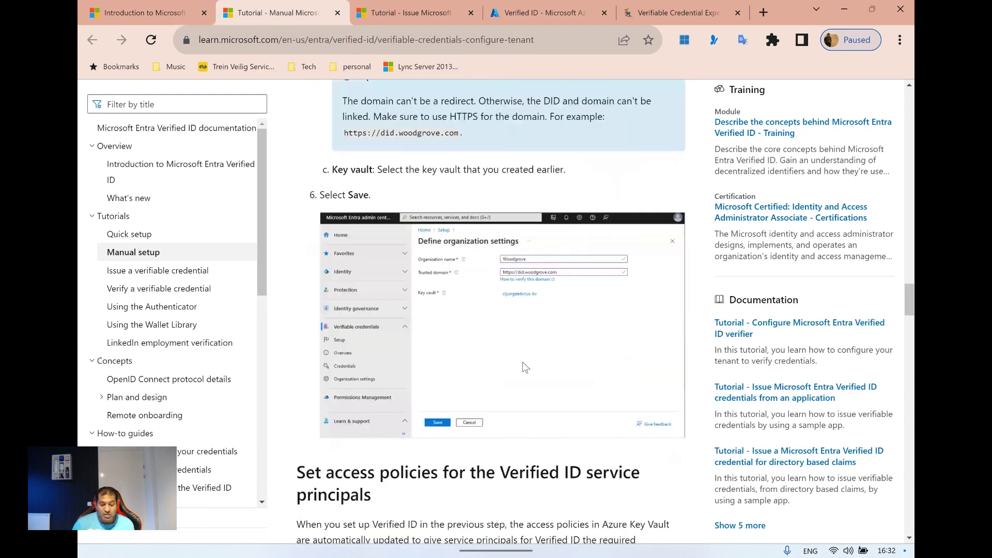
{"action": "scroll", "coordinate": [523, 361], "scroll_direction": "up", "scroll_amount": 11}
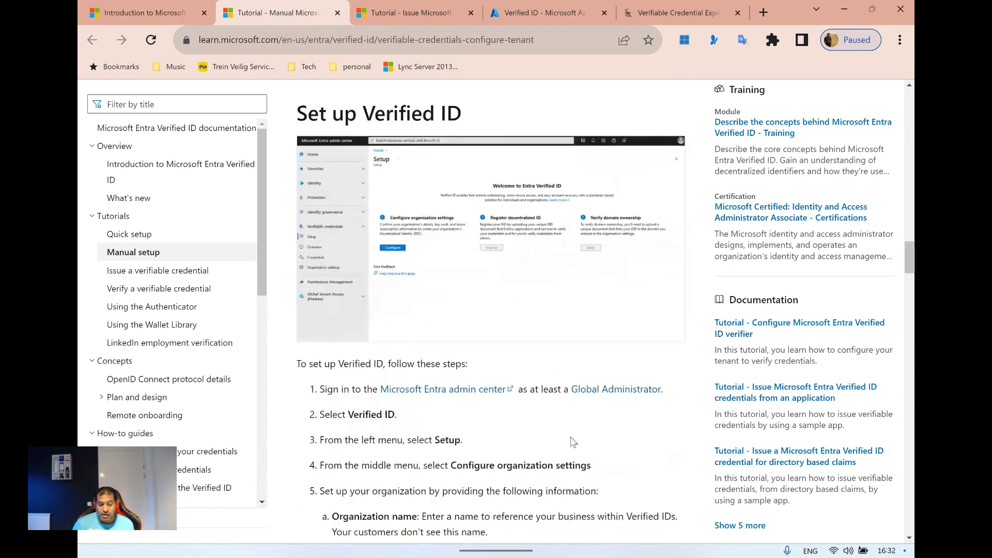
{"action": "scroll", "coordinate": [573, 438], "scroll_direction": "down", "scroll_amount": 9}
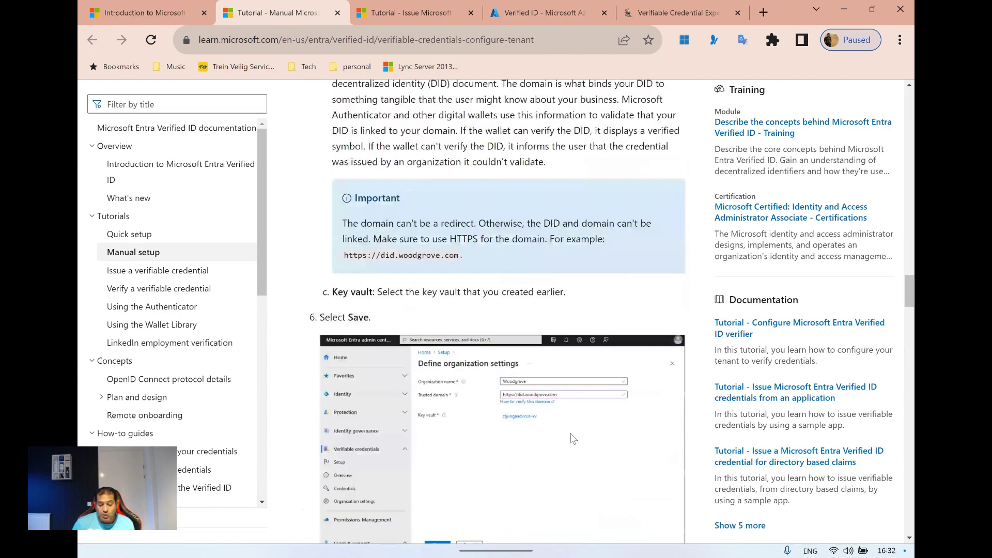
{"action": "scroll", "coordinate": [573, 438], "scroll_direction": "down", "scroll_amount": 5}
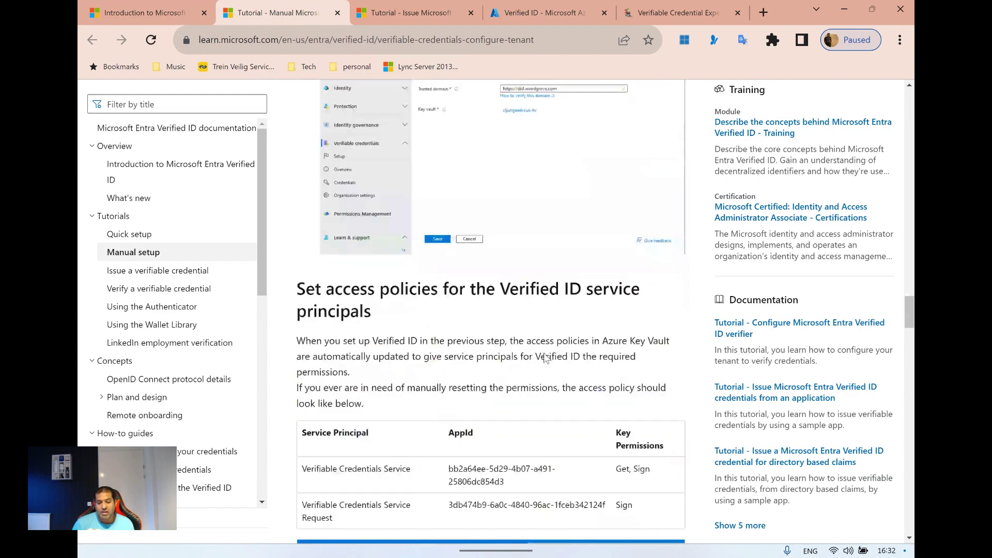
{"action": "scroll", "coordinate": [545, 358], "scroll_direction": "down", "scroll_amount": 3}
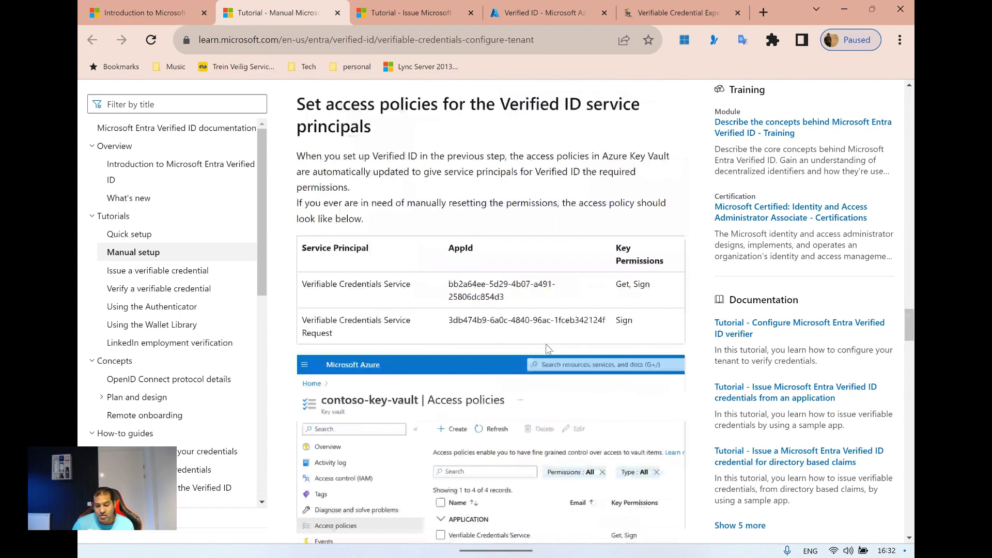
Step: Read the section on registering an application in Microsoft Entra ID, including the display name and supported account types
{"action": "scroll", "coordinate": [546, 343], "scroll_direction": "down", "scroll_amount": 7}
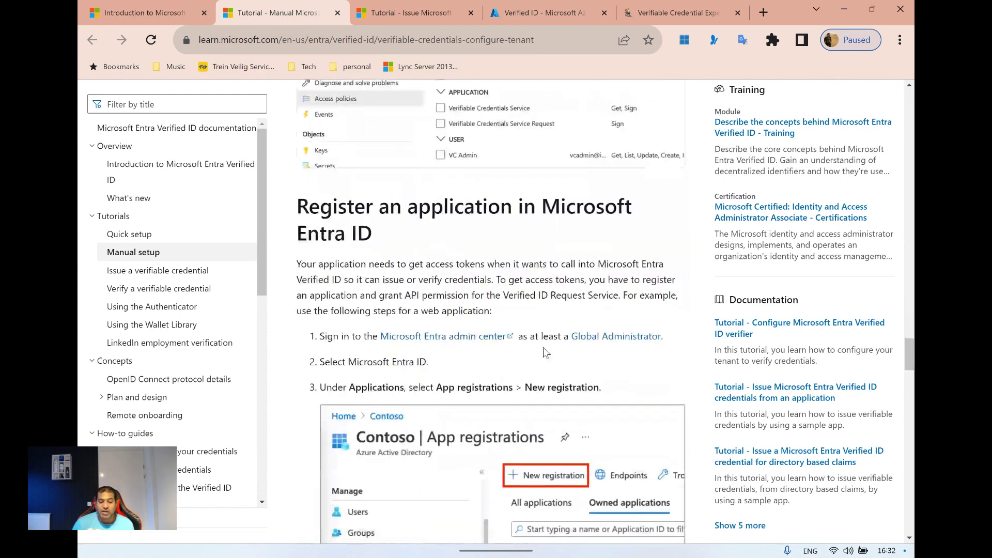
{"action": "scroll", "coordinate": [544, 352], "scroll_direction": "down", "scroll_amount": 4}
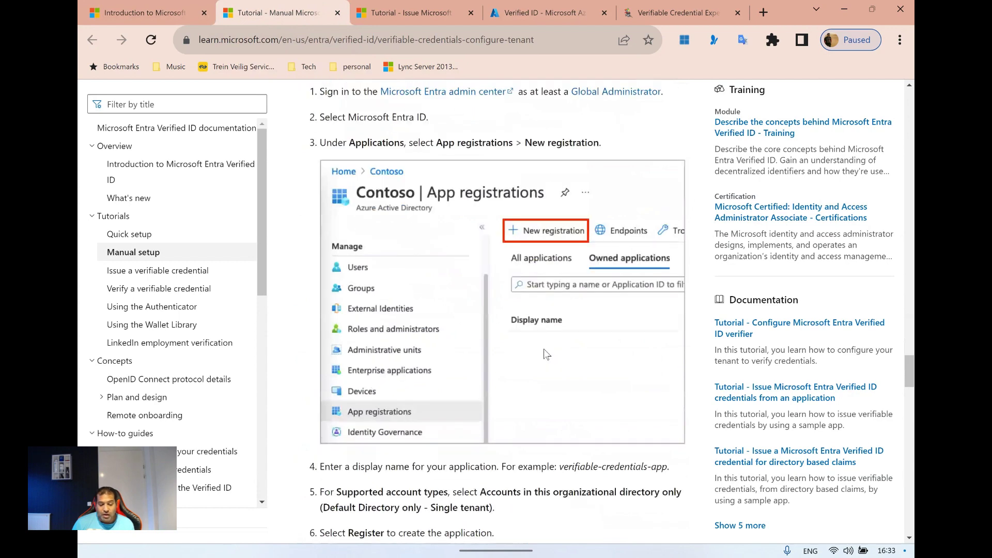
{"action": "scroll", "coordinate": [546, 353], "scroll_direction": "down", "scroll_amount": 4}
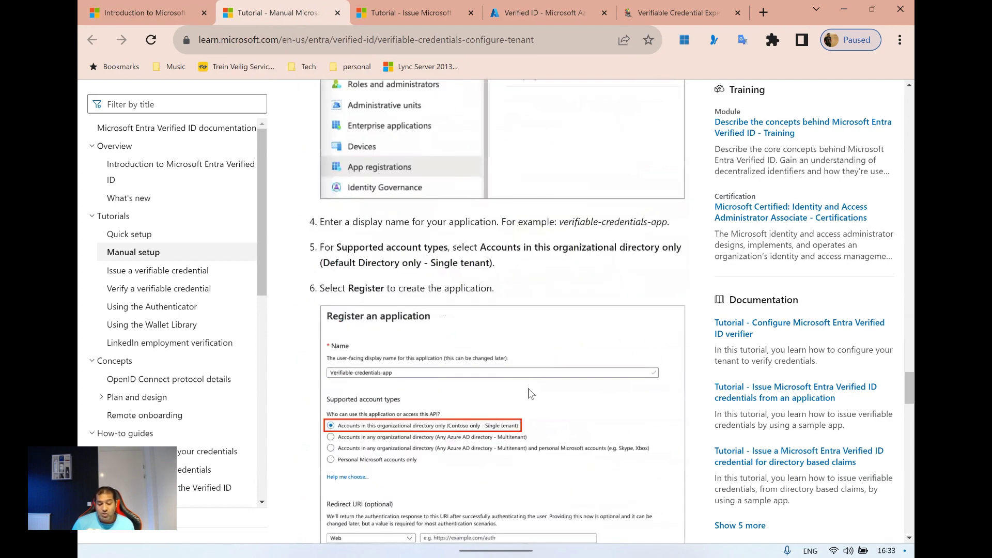
{"action": "scroll", "coordinate": [531, 394], "scroll_direction": "down", "scroll_amount": 8}
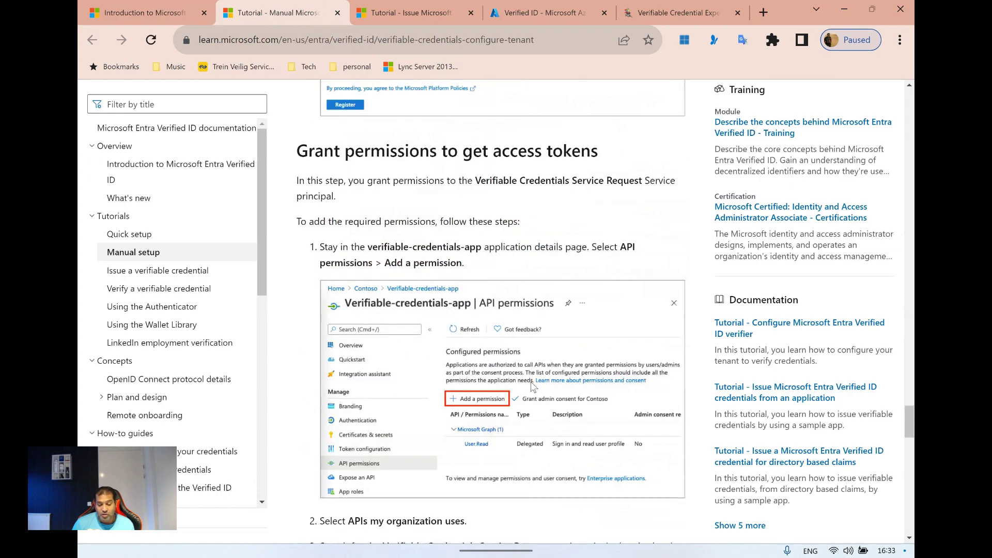
{"action": "scroll", "coordinate": [533, 385], "scroll_direction": "up", "scroll_amount": 6}
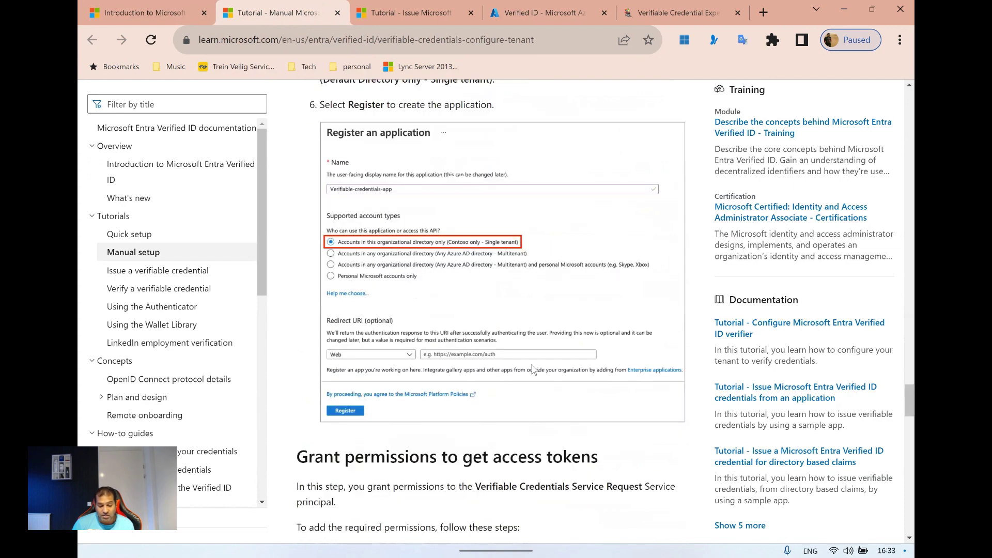
Step: Review how to grant the application permissions for access tokens, including the Verifiable Credentials Service Request API and VerifiableCredential.Create.All
{"action": "scroll", "coordinate": [533, 369], "scroll_direction": "down", "scroll_amount": 3}
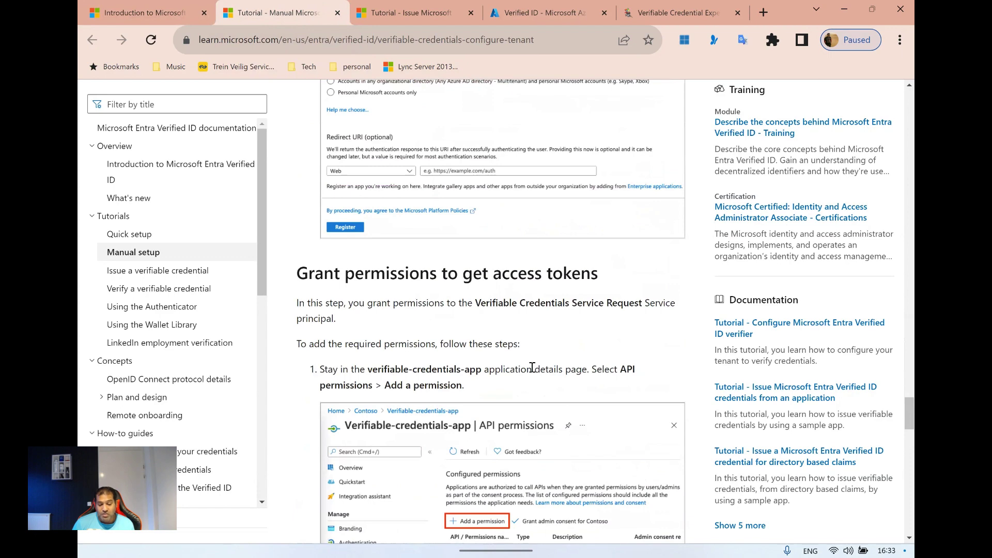
{"action": "scroll", "coordinate": [533, 367], "scroll_direction": "down", "scroll_amount": 3}
{"action": "scroll", "coordinate": [526, 372], "scroll_direction": "down", "scroll_amount": 4}
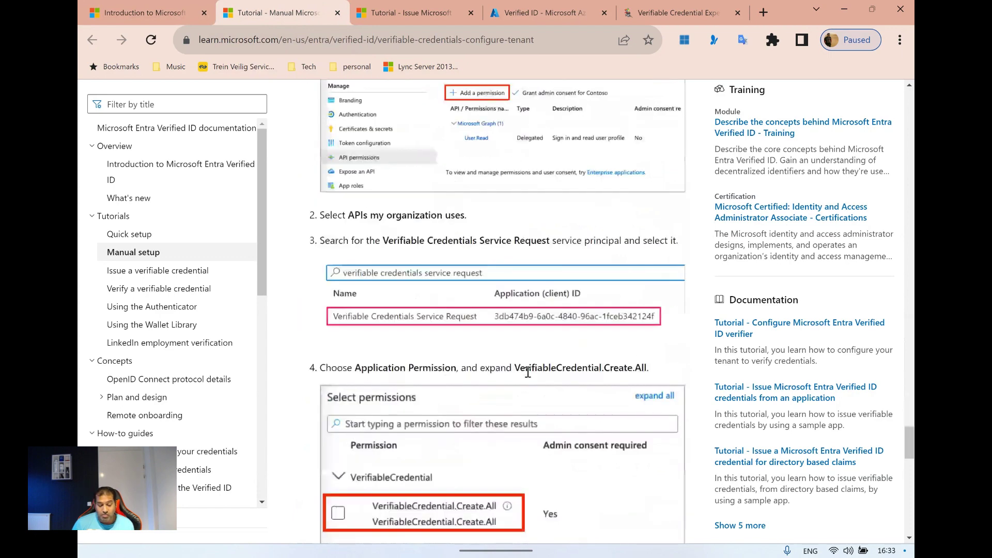
{"action": "scroll", "coordinate": [528, 373], "scroll_direction": "down", "scroll_amount": 2}
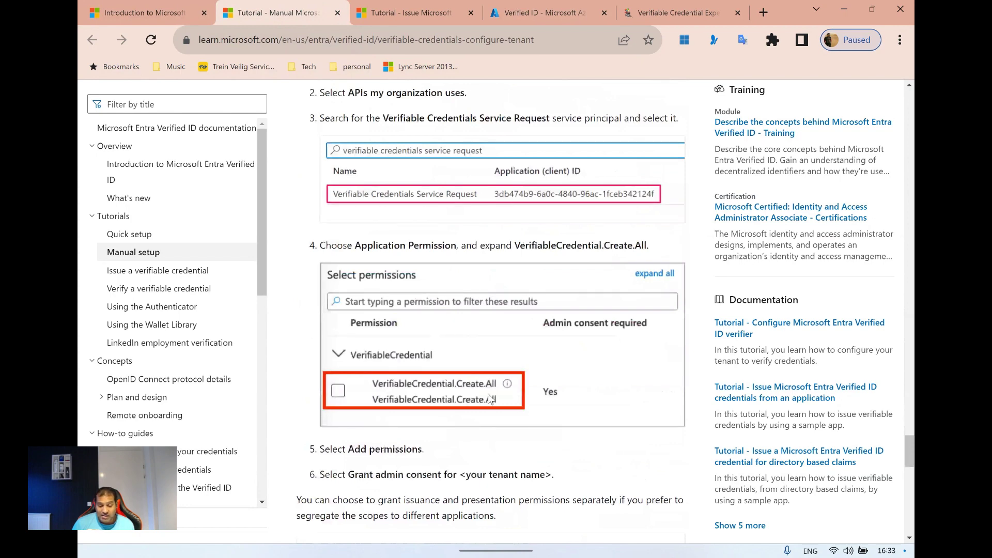
Step: Read the section on registering the decentralized ID and verifying domain ownership, through to the tutorial's next steps
{"action": "scroll", "coordinate": [491, 396], "scroll_direction": "down", "scroll_amount": 6}
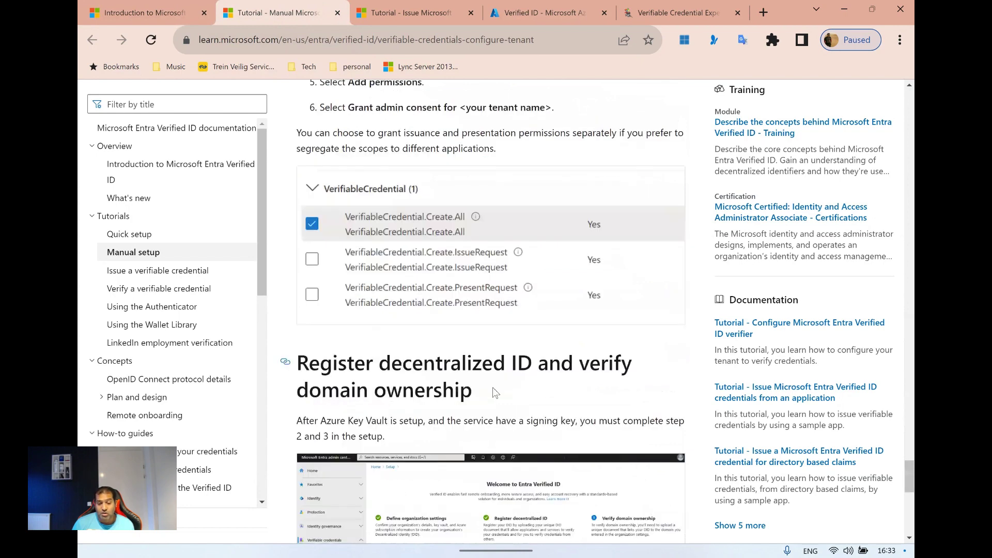
{"action": "scroll", "coordinate": [493, 393], "scroll_direction": "down", "scroll_amount": 3}
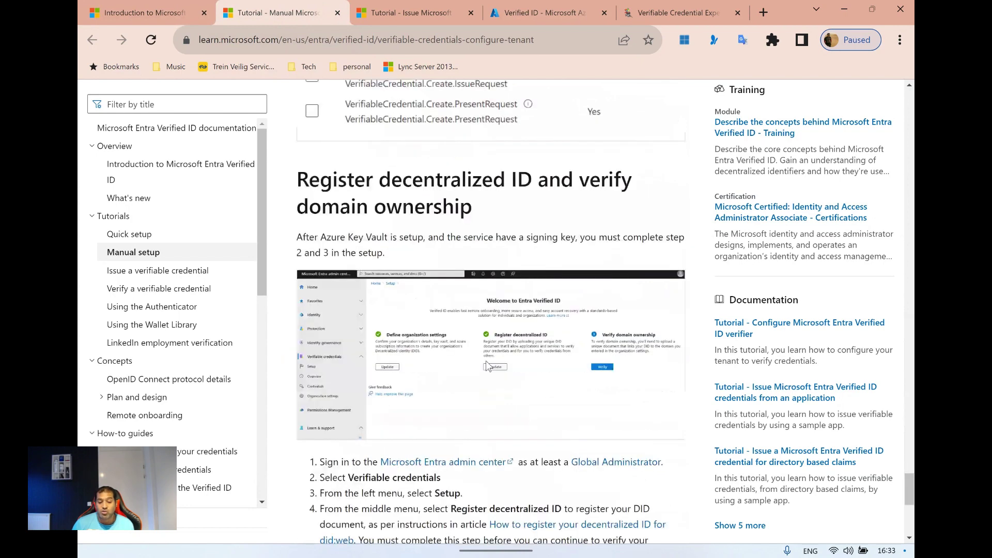
{"action": "scroll", "coordinate": [488, 366], "scroll_direction": "down", "scroll_amount": 4}
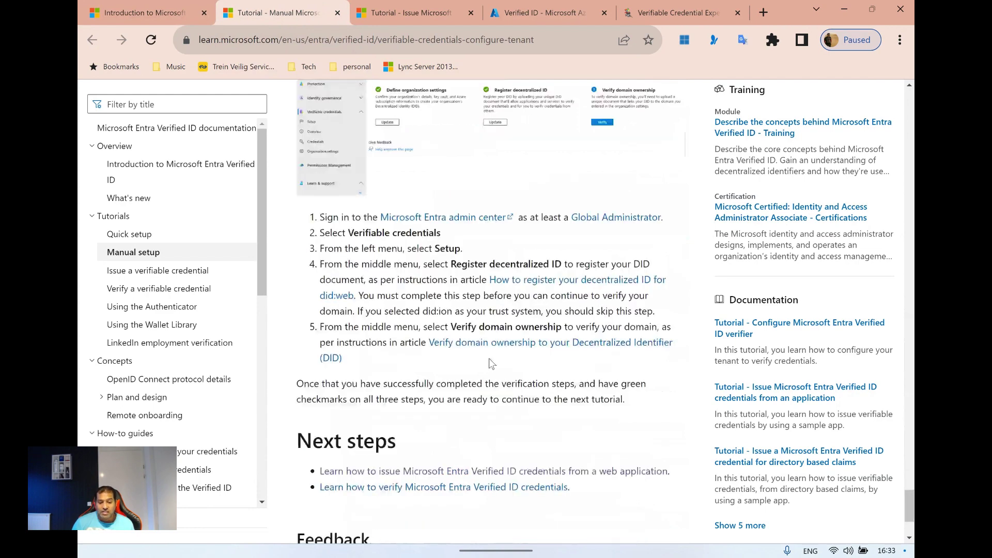
Step: Switch to the tutorial on issuing verifiable credentials from an application and review its introduction, architecture diagram and prerequisites
{"action": "left_click", "coordinate": [411, 15]}
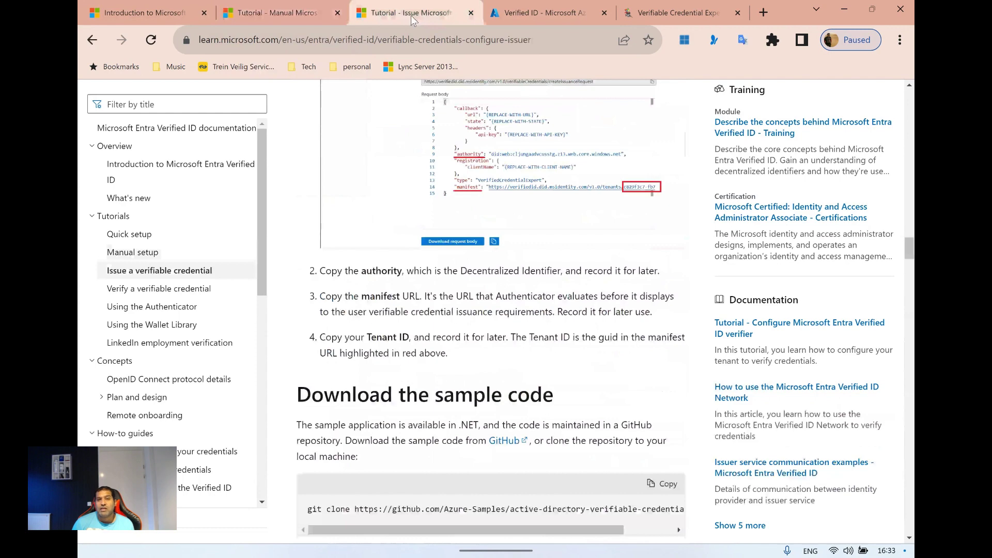
{"action": "scroll", "coordinate": [547, 328], "scroll_direction": "up", "scroll_amount": 15}
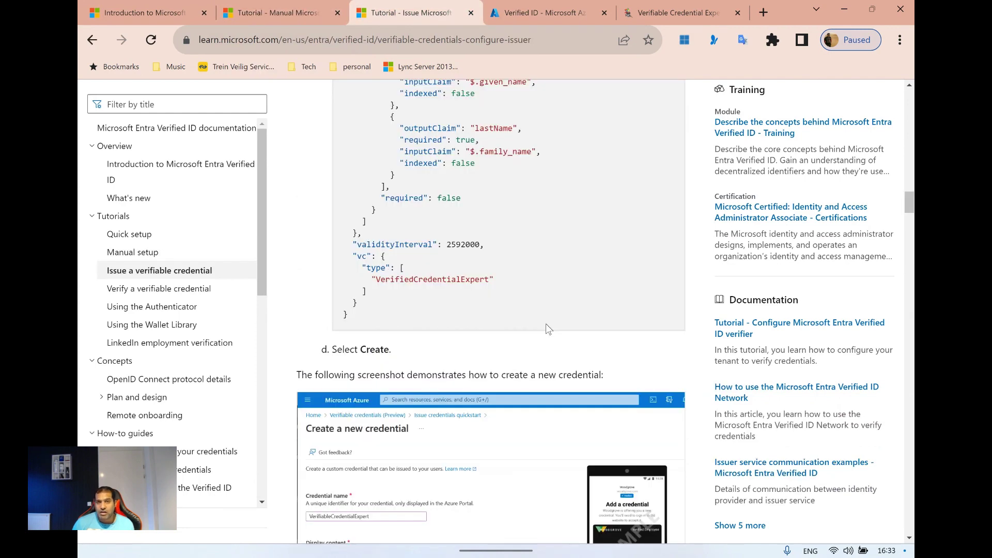
{"action": "scroll", "coordinate": [547, 329], "scroll_direction": "up", "scroll_amount": 20}
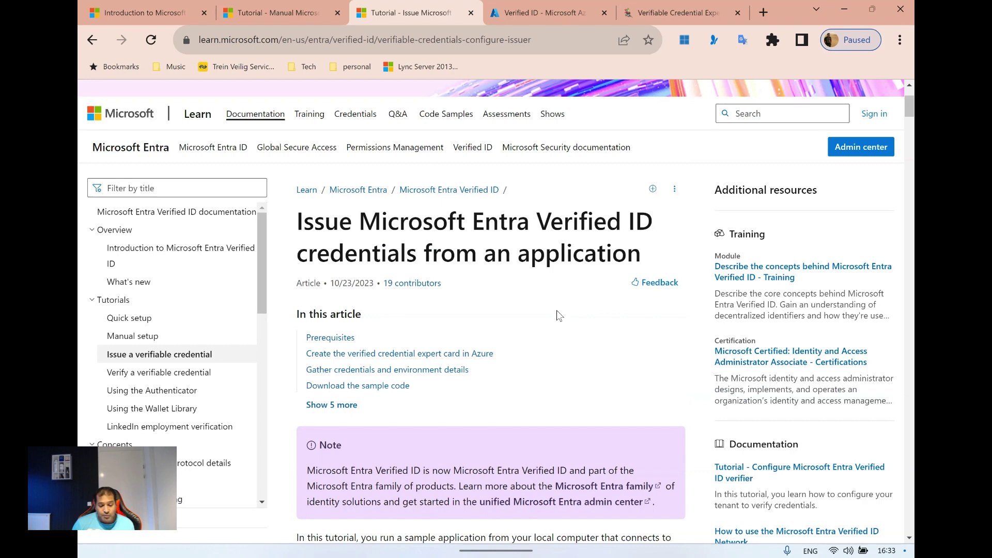
{"action": "scroll", "coordinate": [466, 313], "scroll_direction": "down", "scroll_amount": 5}
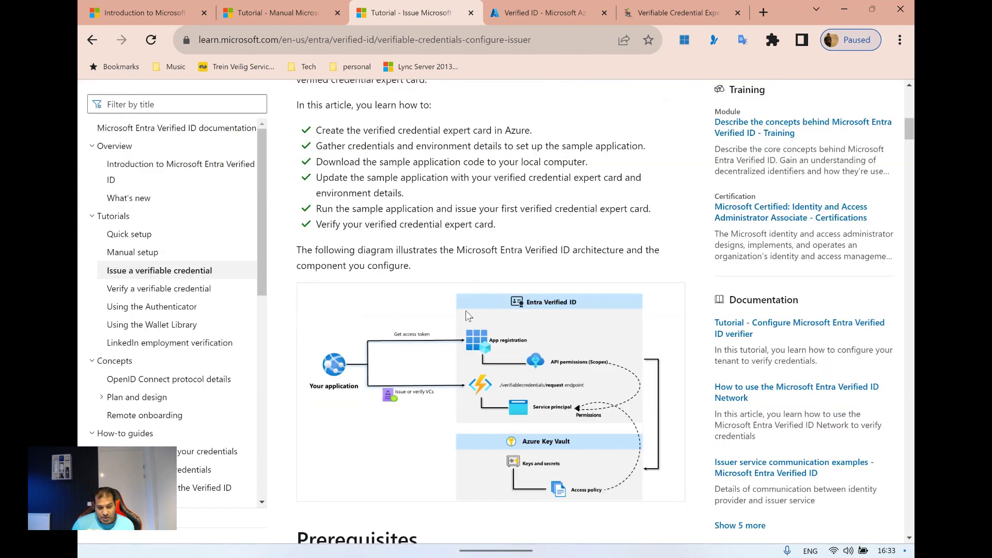
{"action": "scroll", "coordinate": [466, 311], "scroll_direction": "down", "scroll_amount": 1}
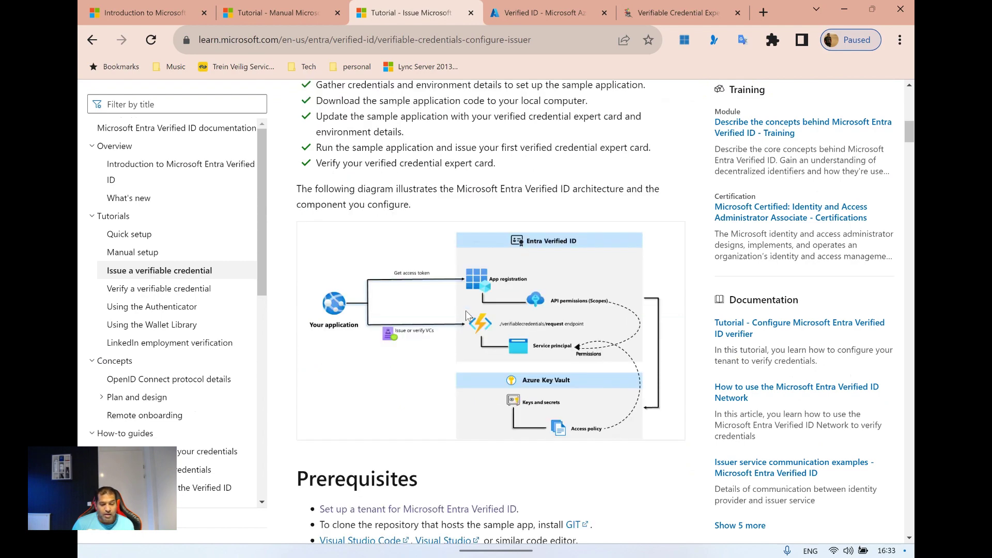
{"action": "scroll", "coordinate": [467, 313], "scroll_direction": "down", "scroll_amount": 5}
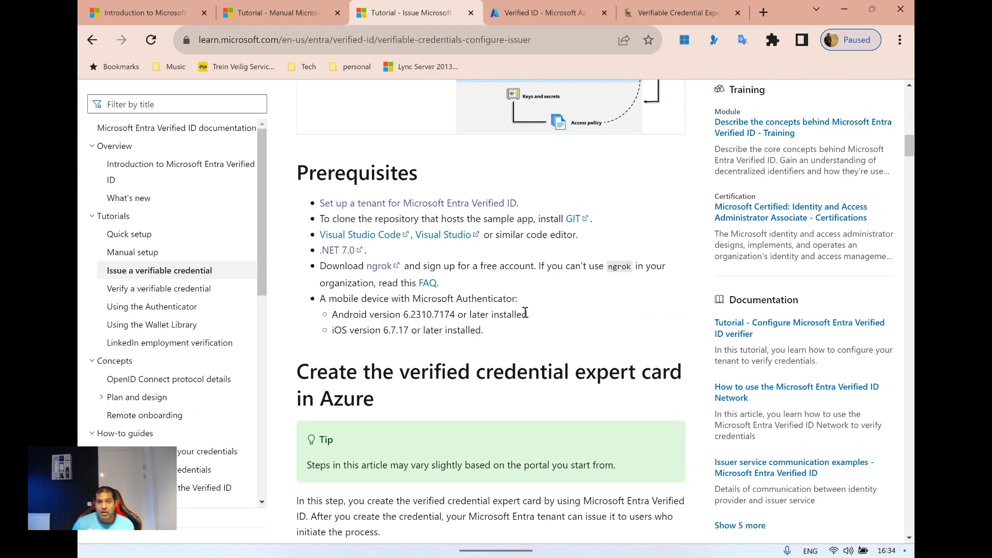
Step: Read the section on creating the verified credential expert card, checking the Verified ID Credentials page in the Azure portal
{"action": "scroll", "coordinate": [526, 314], "scroll_direction": "down", "scroll_amount": 1}
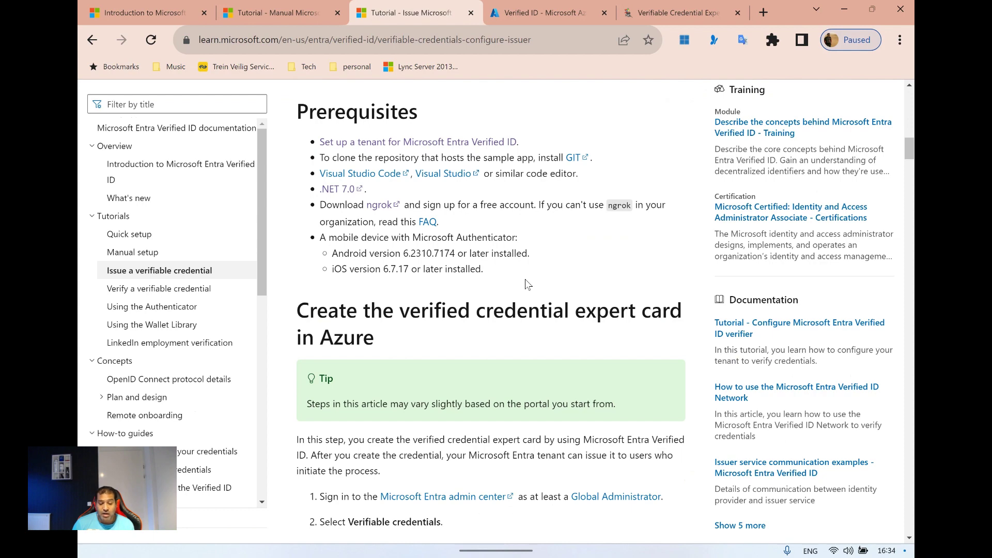
{"action": "scroll", "coordinate": [526, 280], "scroll_direction": "down", "scroll_amount": 2}
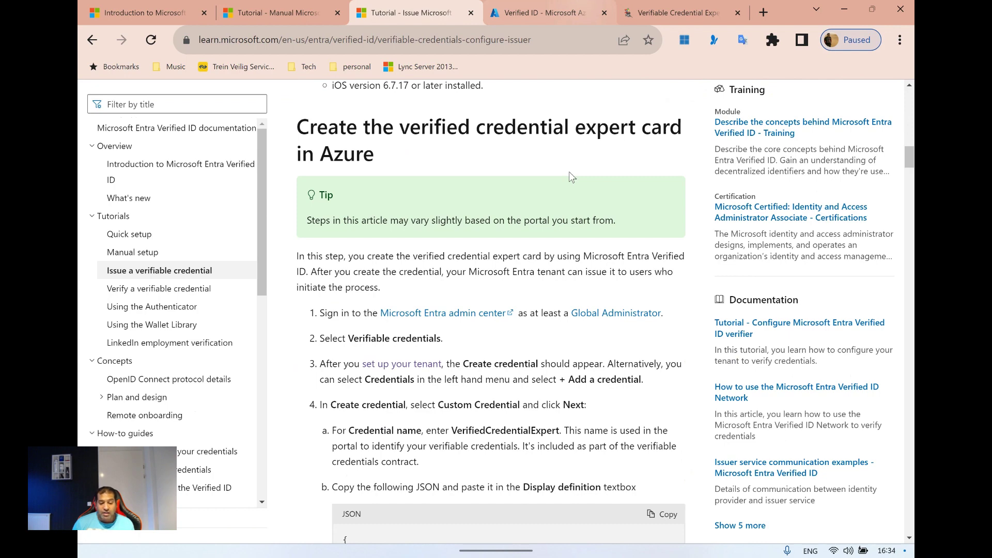
{"action": "left_click", "coordinate": [552, 14]}
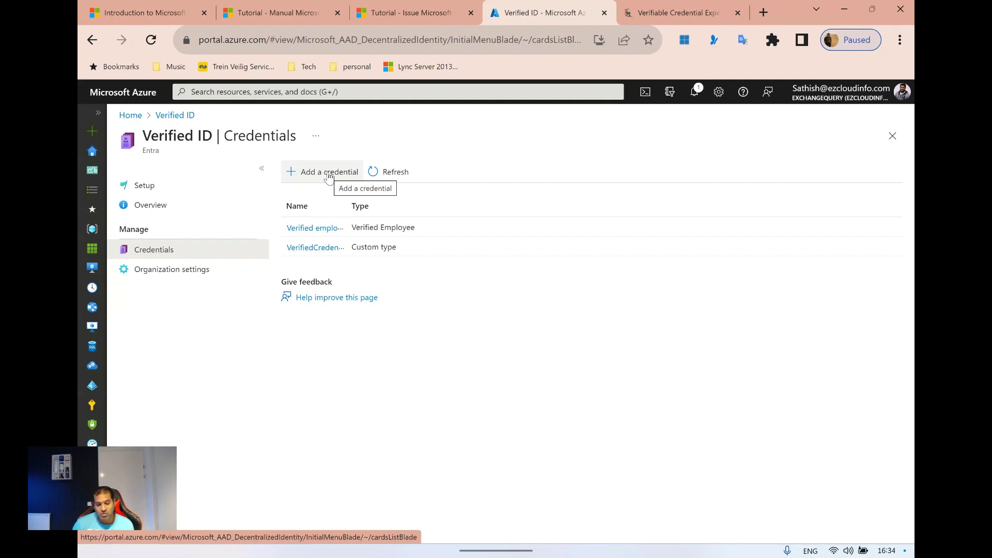
{"action": "key", "text": "ctrl+shift+Tab"}
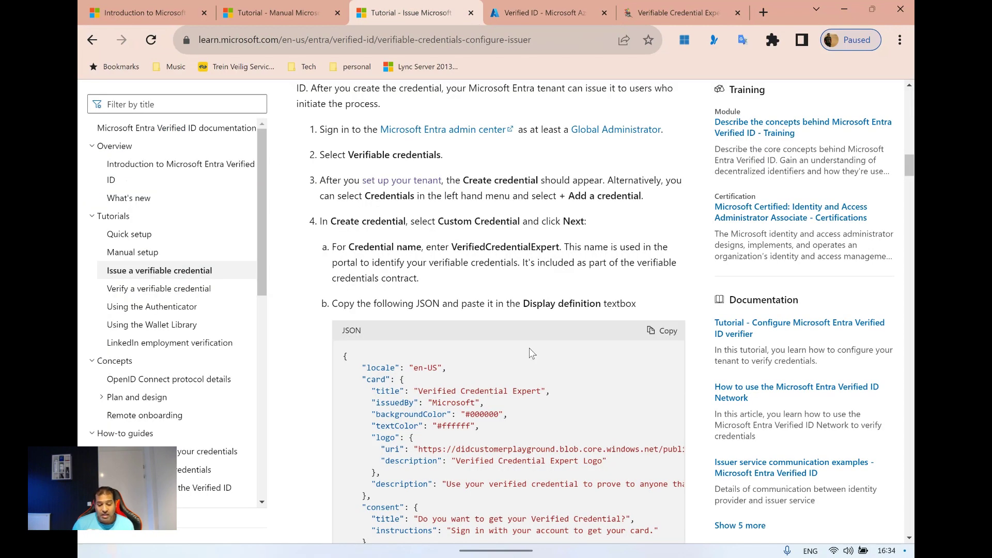
Step: Review the tutorial's JSON samples for the custom credential's display definition and rules definition
{"action": "scroll", "coordinate": [532, 354], "scroll_direction": "down", "scroll_amount": 1}
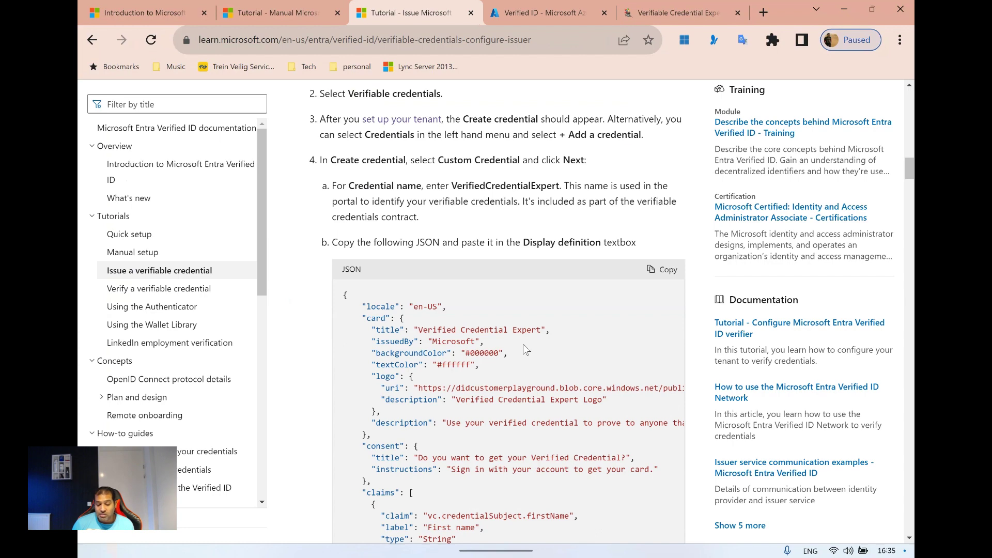
{"action": "scroll", "coordinate": [526, 350], "scroll_direction": "down", "scroll_amount": 7}
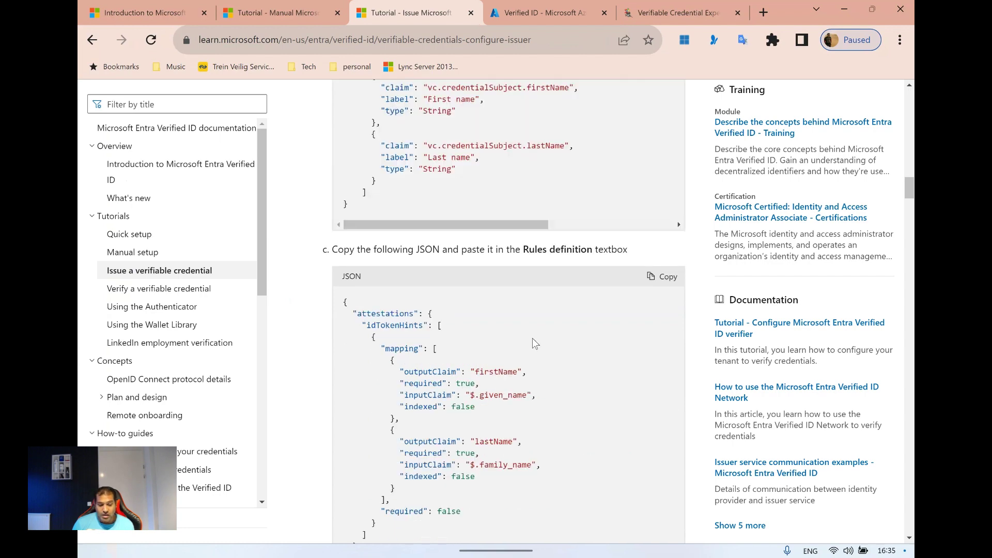
{"action": "scroll", "coordinate": [533, 339], "scroll_direction": "up", "scroll_amount": 6}
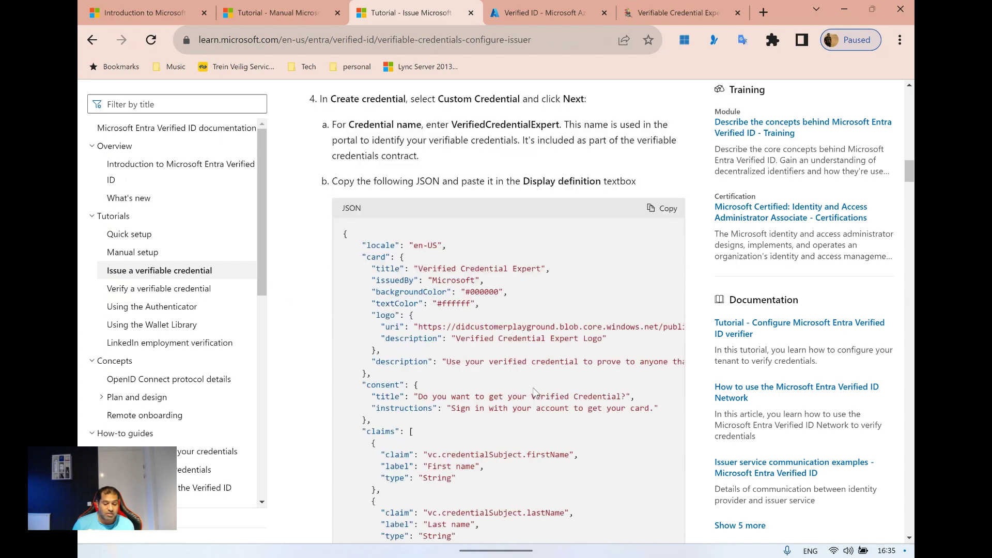
{"action": "scroll", "coordinate": [533, 388], "scroll_direction": "down", "scroll_amount": 3}
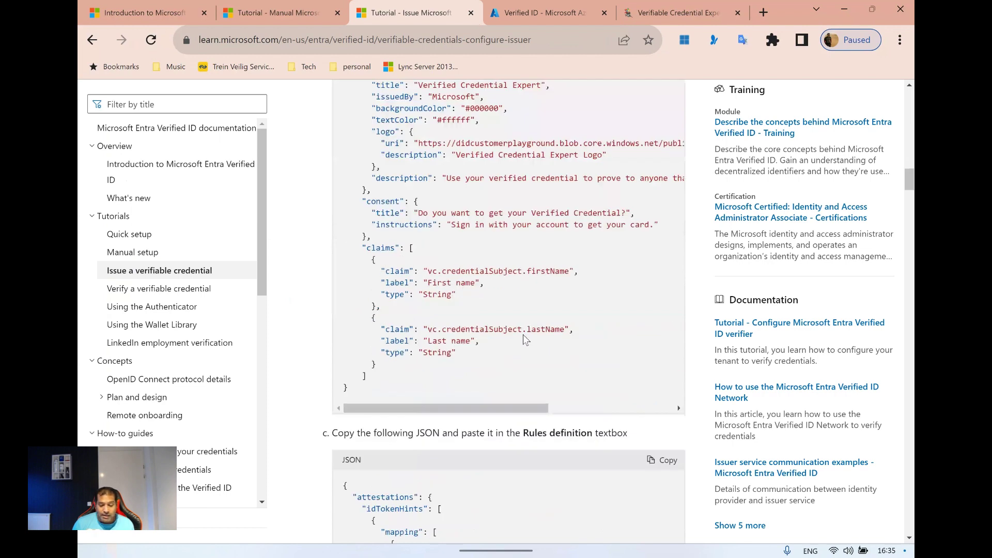
{"action": "scroll", "coordinate": [523, 334], "scroll_direction": "up", "scroll_amount": 4}
{"action": "scroll", "coordinate": [533, 328], "scroll_direction": "up", "scroll_amount": 1}
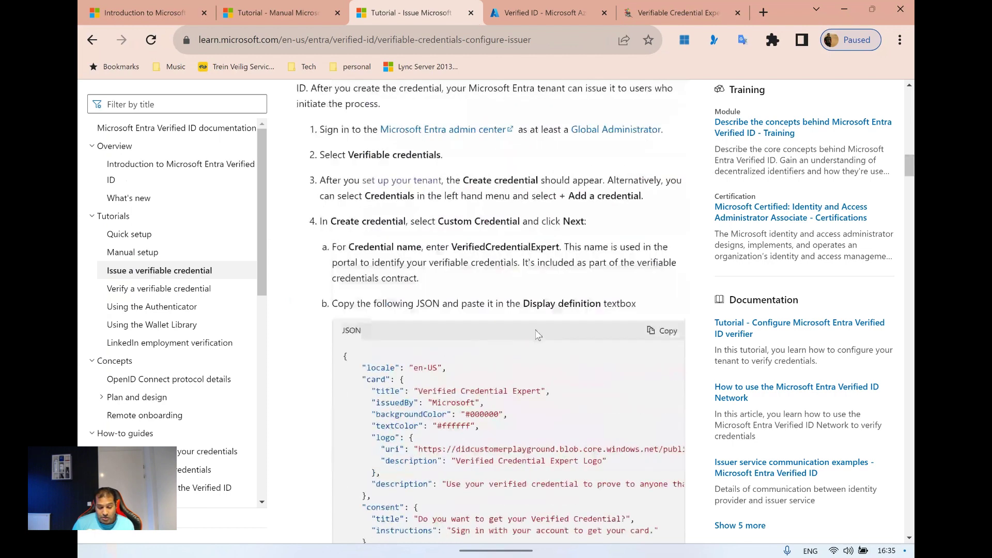
{"action": "scroll", "coordinate": [537, 334], "scroll_direction": "down", "scroll_amount": 15}
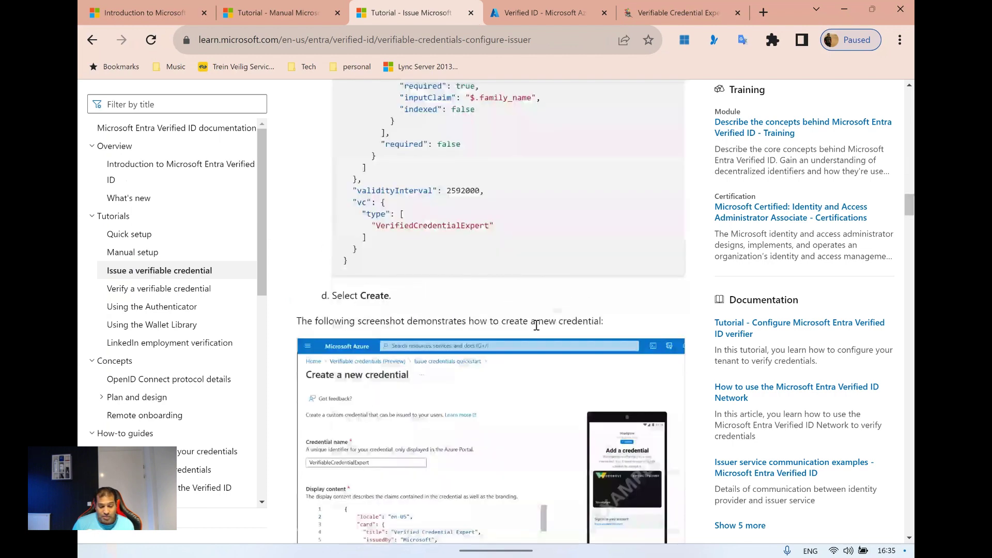
Step: Examine the example of creating a new credential and the section on gathering credentials and environment details
{"action": "scroll", "coordinate": [537, 325], "scroll_direction": "down", "scroll_amount": 3}
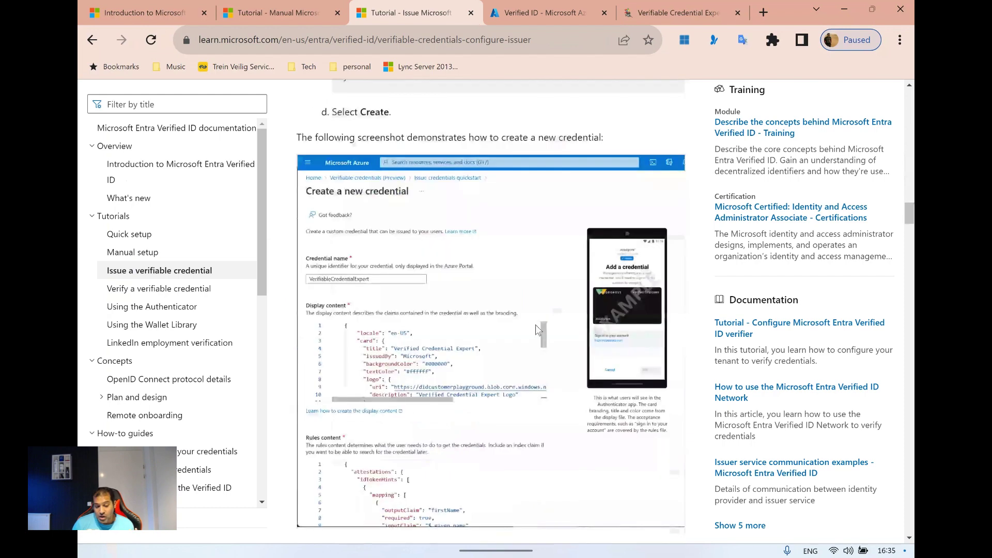
{"action": "scroll", "coordinate": [535, 324], "scroll_direction": "down", "scroll_amount": 2}
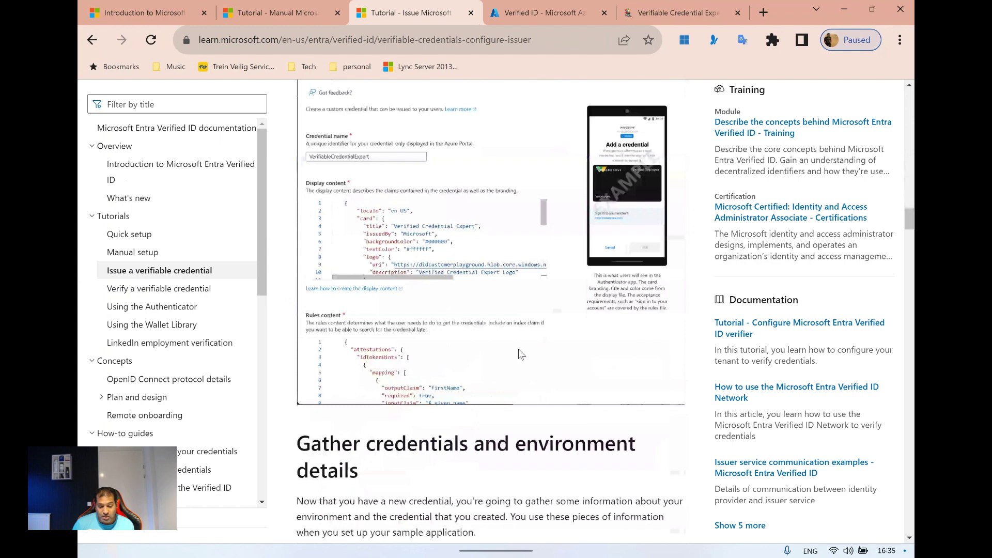
{"action": "scroll", "coordinate": [482, 362], "scroll_direction": "down", "scroll_amount": 4}
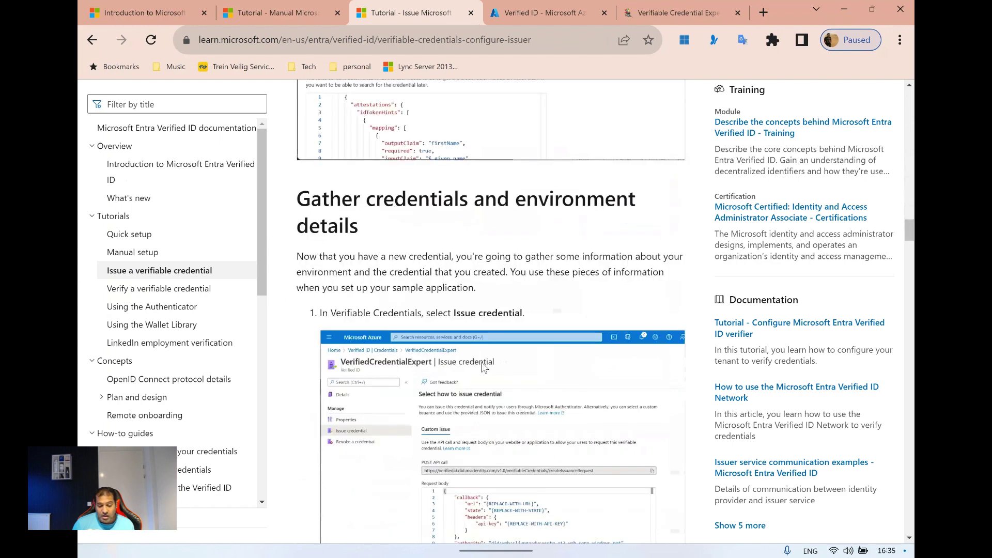
{"action": "scroll", "coordinate": [481, 362], "scroll_direction": "down", "scroll_amount": 3}
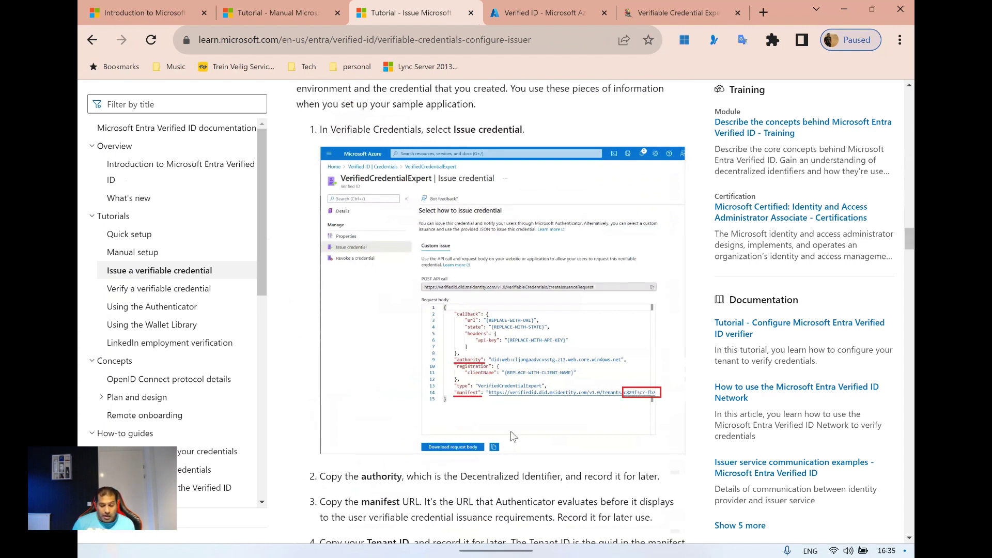
Step: Read the section on downloading the sample code, including the full git clone command for the GitHub repository
{"action": "scroll", "coordinate": [511, 431], "scroll_direction": "down", "scroll_amount": 5}
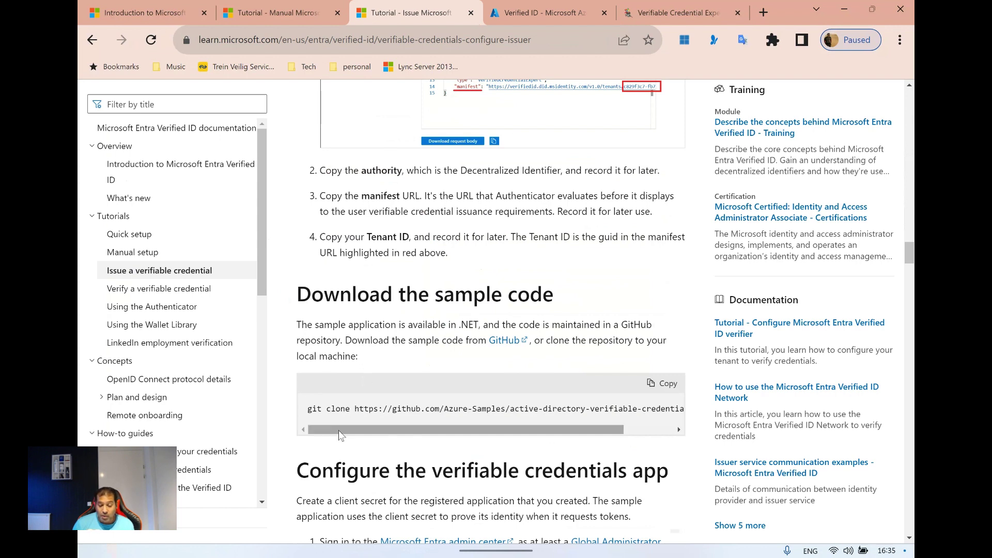
{"action": "left_click_drag", "start_coordinate": [340, 436], "coordinate": [391, 435]}
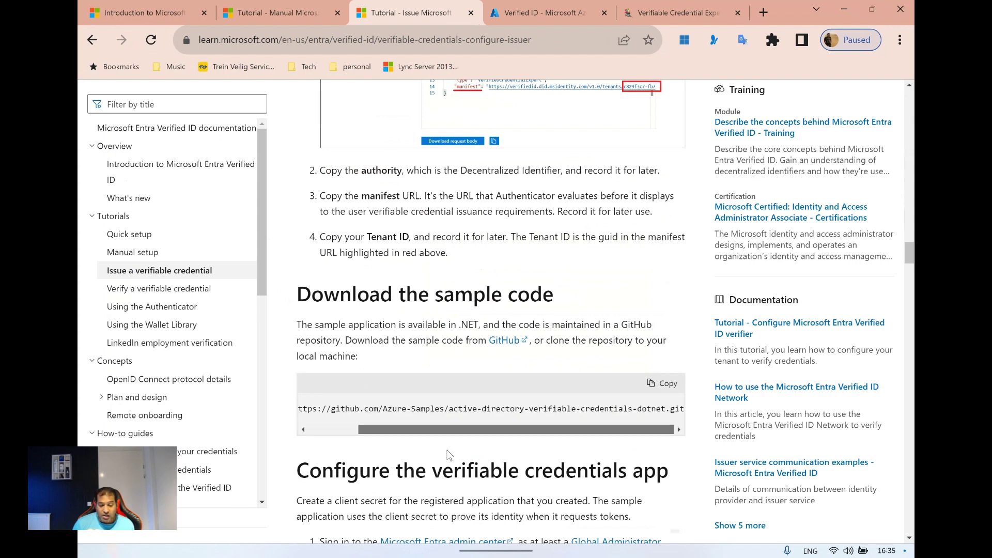
{"action": "scroll", "coordinate": [567, 417], "scroll_direction": "left", "scroll_amount": 2}
{"action": "scroll", "coordinate": [567, 417], "scroll_direction": "down", "scroll_amount": 3}
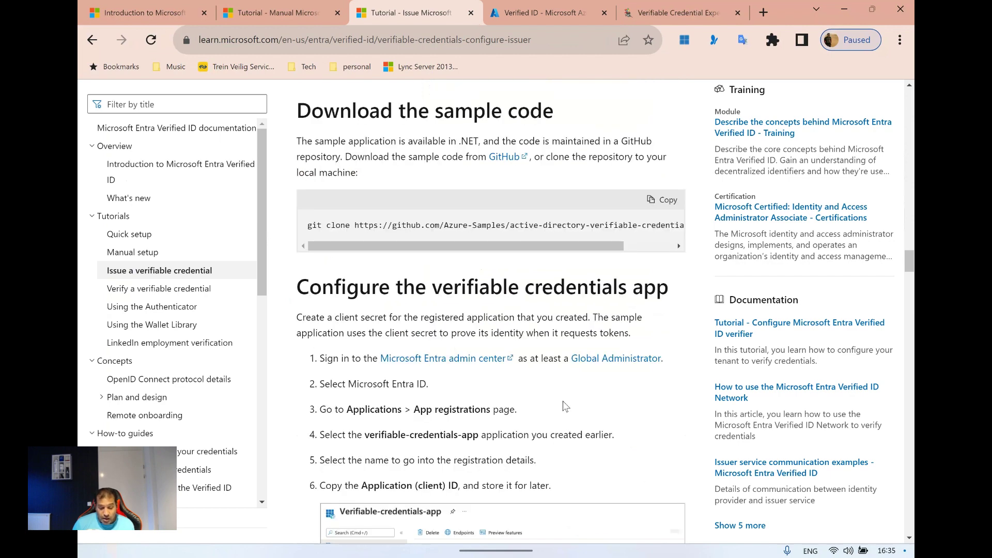
Step: Read how to configure the app and update the sample, highlighting the appsettings.json properties from Tenant ID through Credential Manifest
{"action": "mouse_move", "coordinate": [561, 552]}
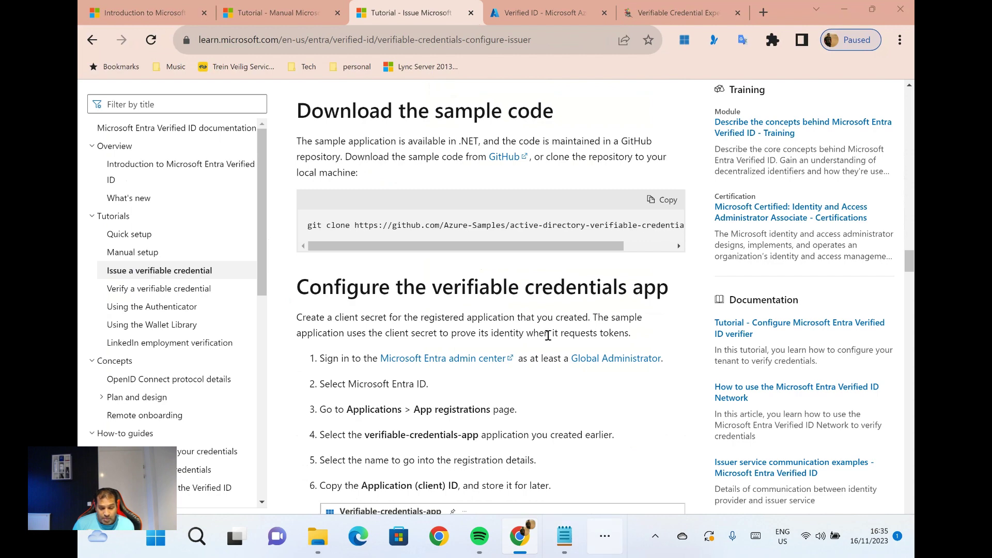
{"action": "scroll", "coordinate": [549, 335], "scroll_direction": "down", "scroll_amount": 4}
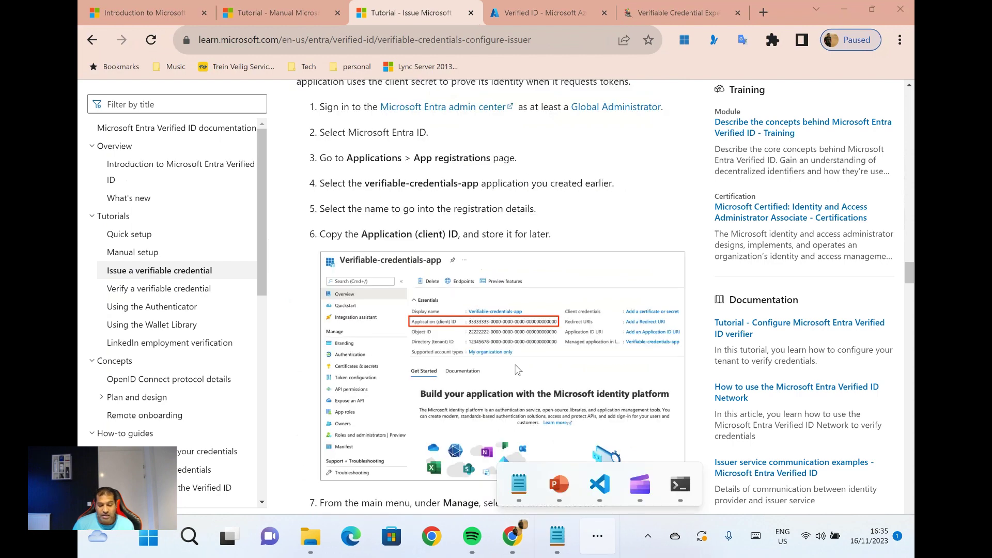
{"action": "scroll", "coordinate": [517, 369], "scroll_direction": "down", "scroll_amount": 10}
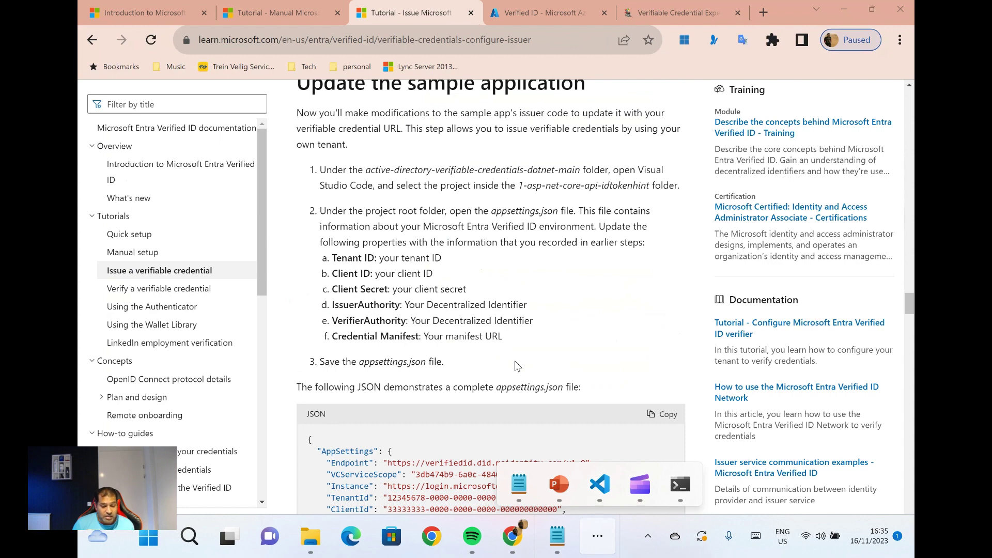
{"action": "scroll", "coordinate": [515, 366], "scroll_direction": "down", "scroll_amount": 1}
{"action": "left_click_drag", "start_coordinate": [333, 198], "coordinate": [468, 274]}
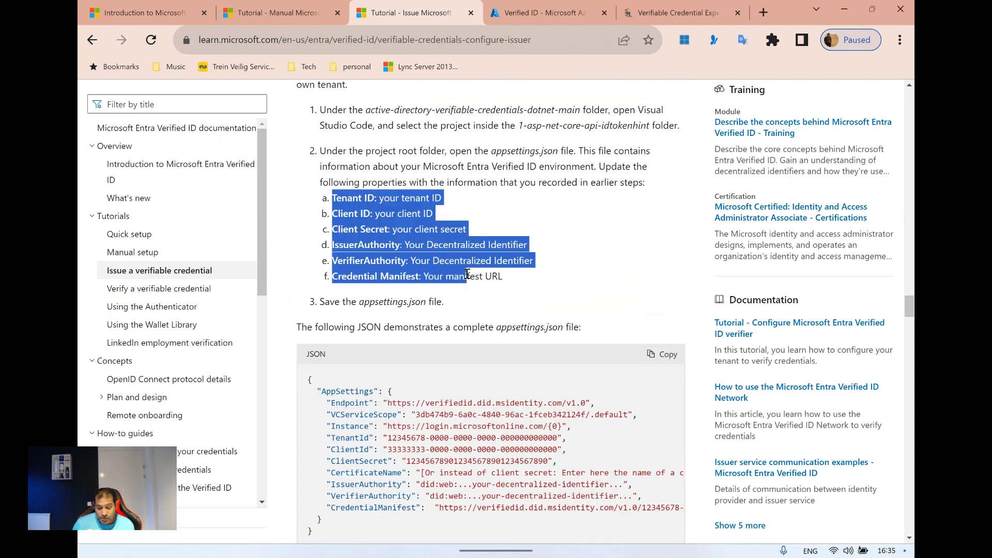
{"action": "left_click_drag", "start_coordinate": [468, 274], "coordinate": [504, 277]}
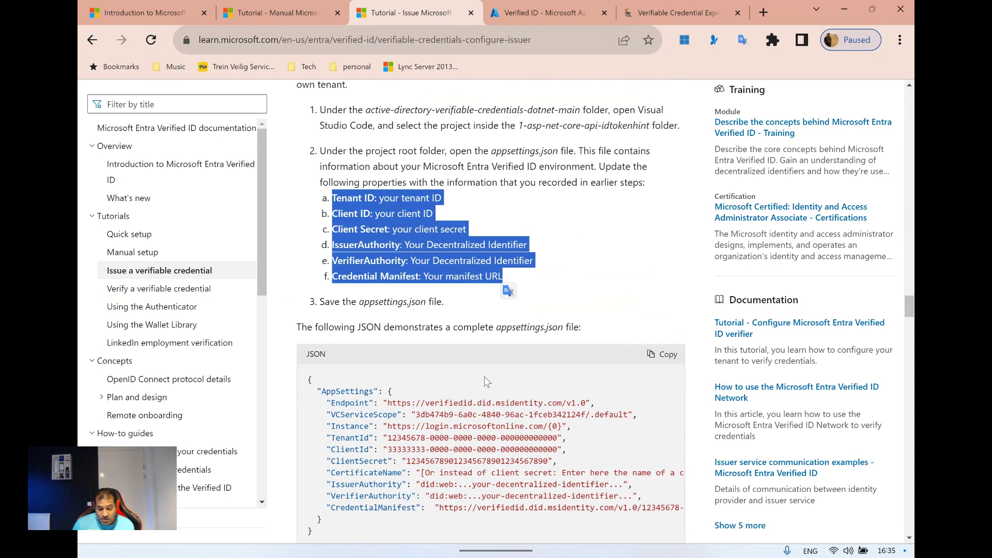
Step: Switch to Visual Studio Code to view the sample's appsettings.json file, and return to the tutorial in Chrome
{"action": "left_click", "coordinate": [608, 540]}
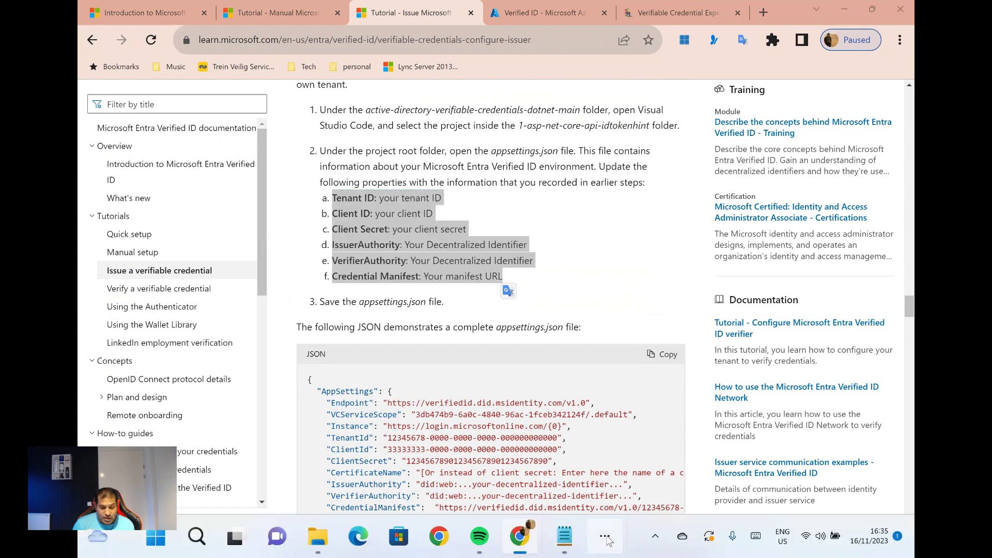
{"action": "left_click", "coordinate": [608, 487]}
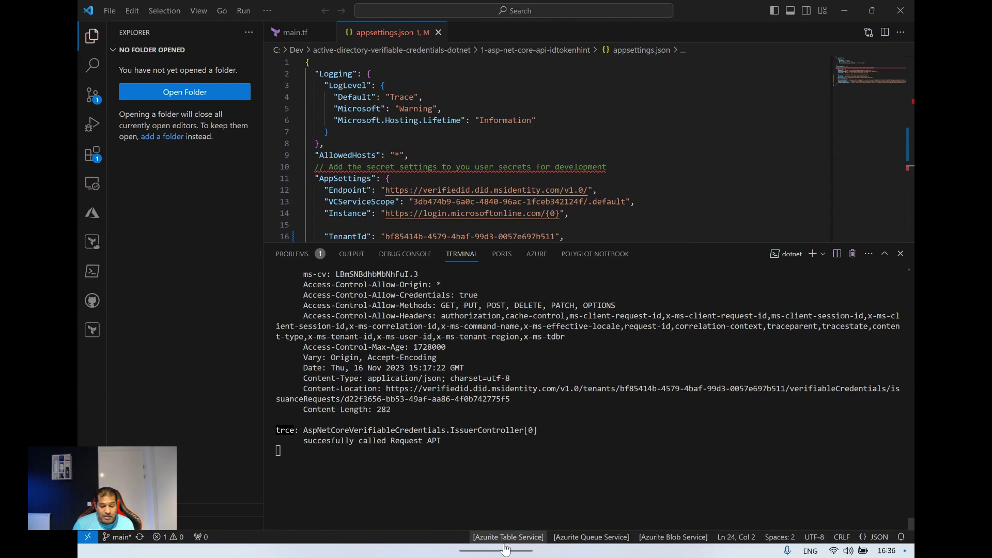
{"action": "mouse_move", "coordinate": [499, 557]}
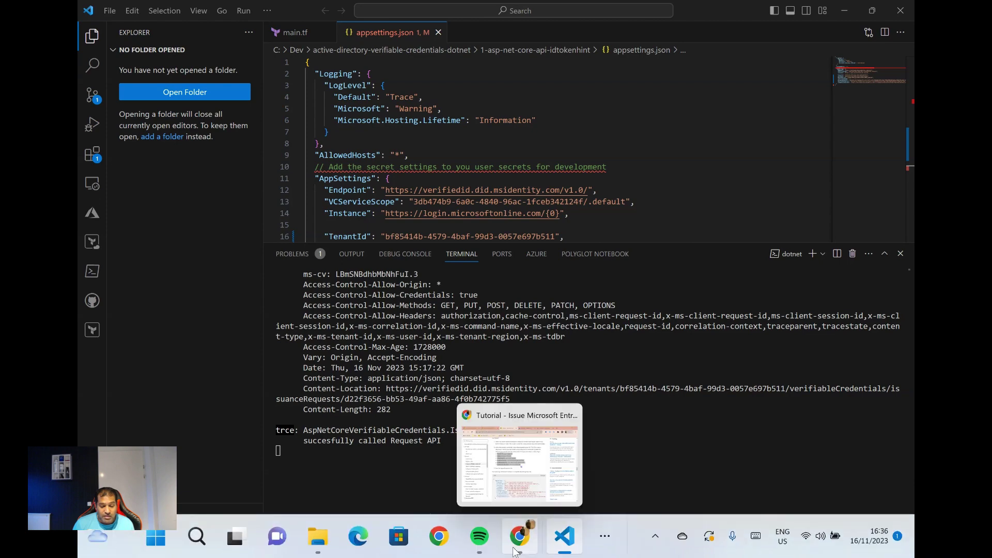
{"action": "left_click", "coordinate": [515, 540]}
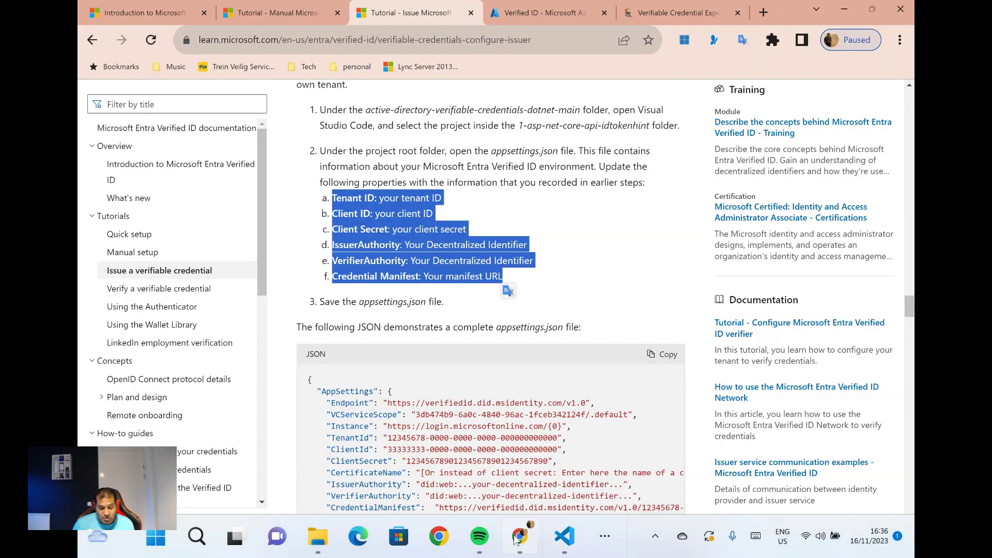
Step: Read the section on issuing the first expert card and review the sample app's terminal output in Visual Studio Code
{"action": "scroll", "coordinate": [365, 381], "scroll_direction": "down", "scroll_amount": 8}
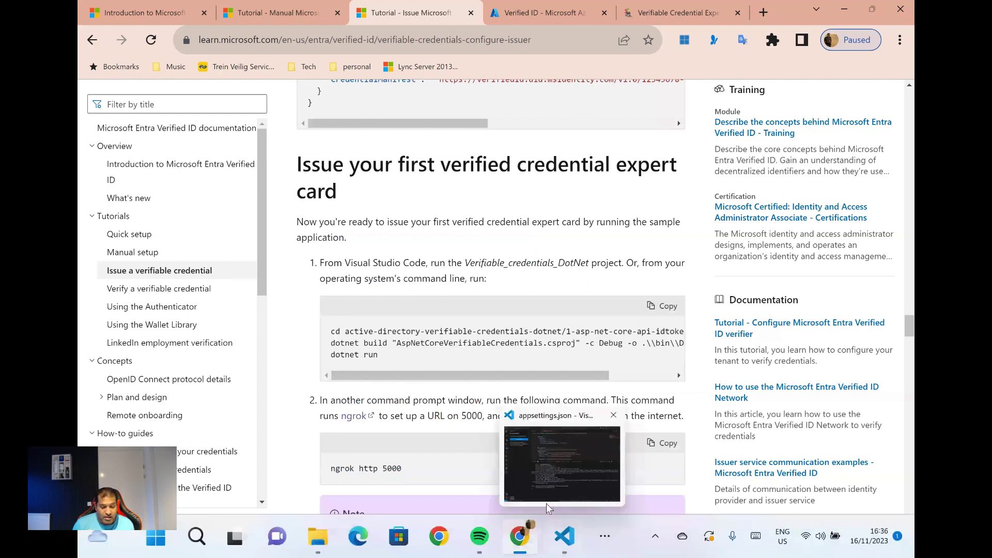
{"action": "left_click", "coordinate": [548, 503]}
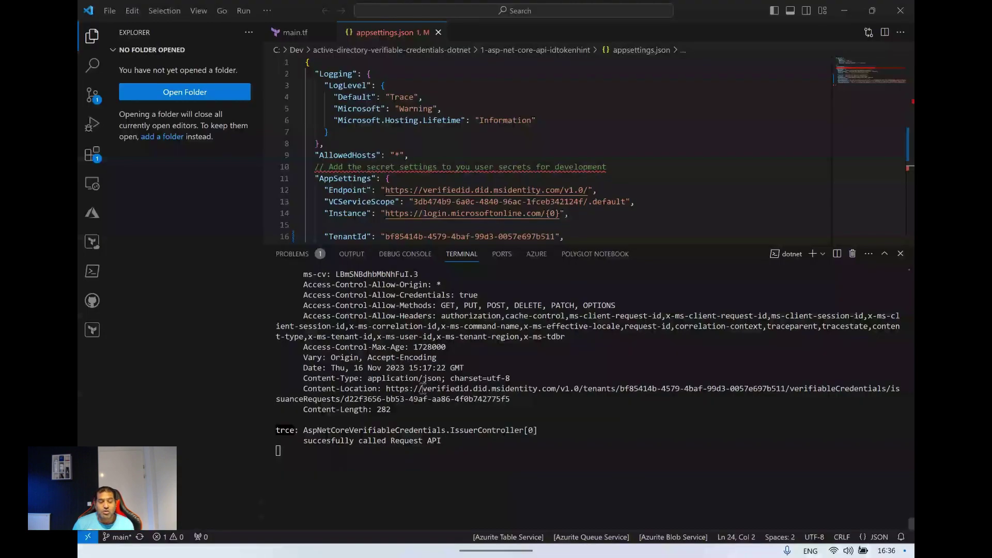
{"action": "scroll", "coordinate": [304, 369], "scroll_direction": "up", "scroll_amount": 5}
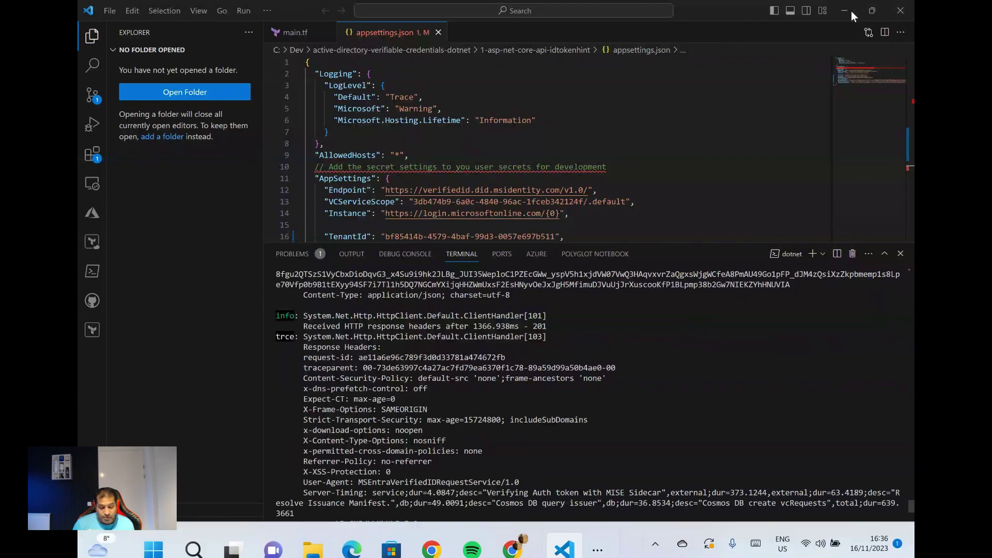
Step: Locate ngrok.exe in the C:\Dev folder in File Explorer and switch to the terminal running ngrok
{"action": "left_click", "coordinate": [318, 537]}
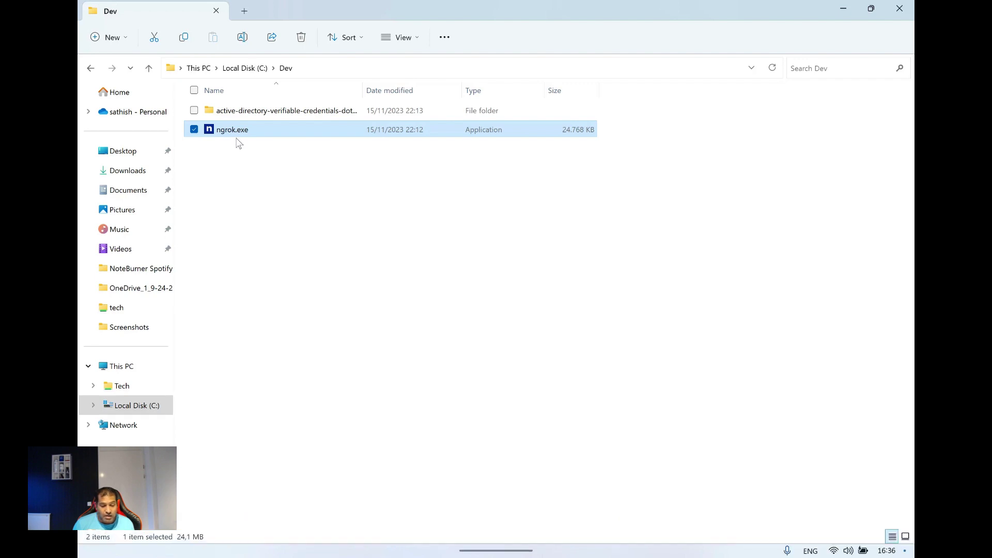
{"action": "left_click", "coordinate": [597, 536]}
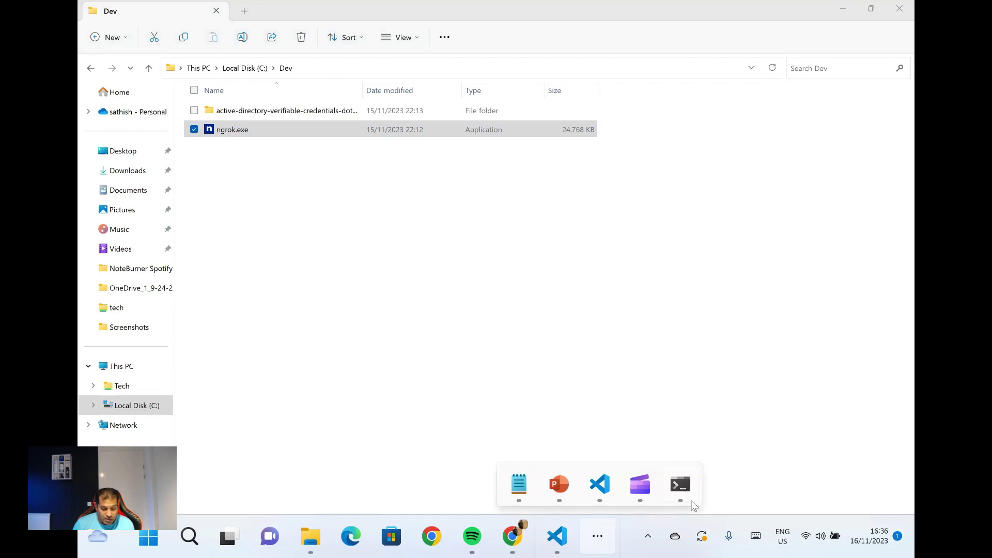
{"action": "left_click", "coordinate": [681, 486]}
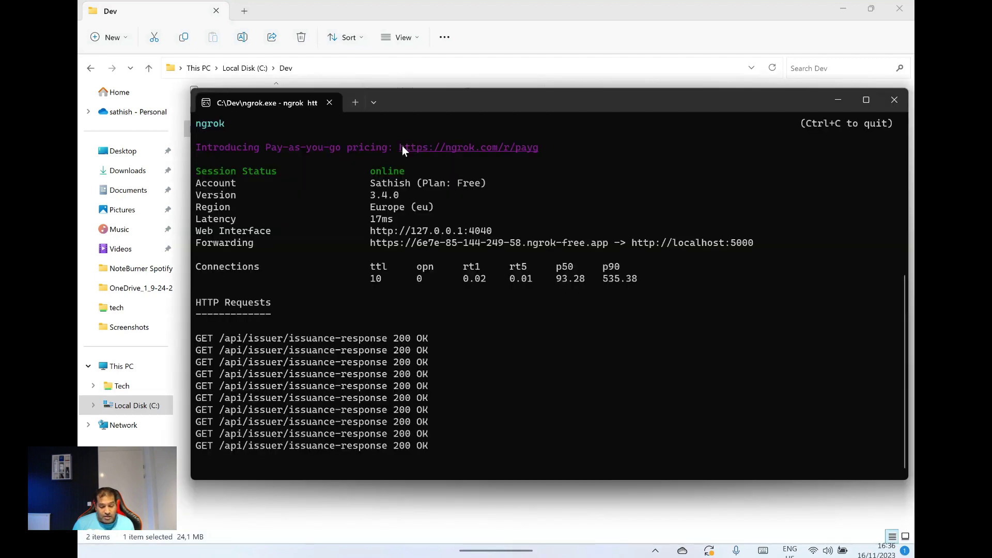
Step: Check the tutorial's ngrok http 5000 command in Chrome and go back to the running ngrok session
{"action": "mouse_move", "coordinate": [438, 556]}
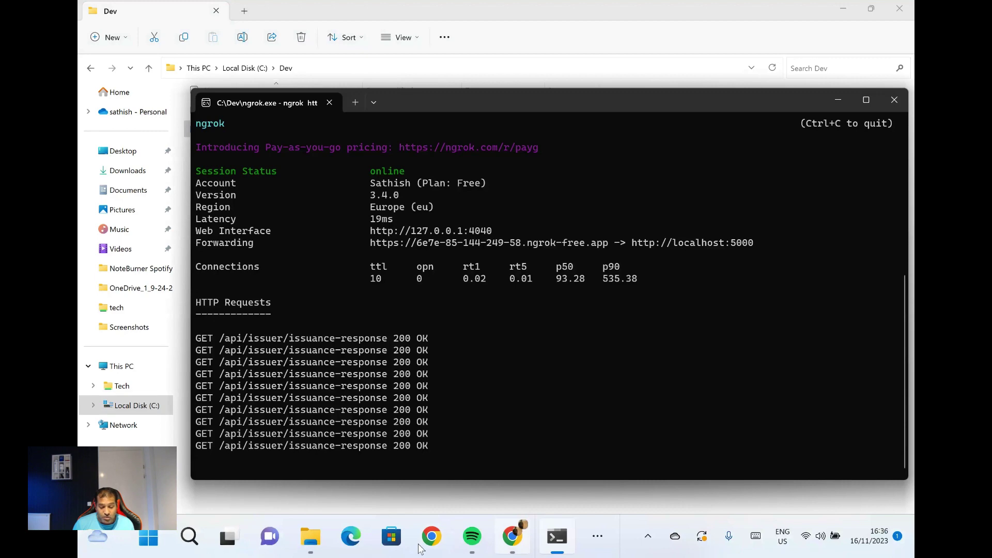
{"action": "left_click", "coordinate": [422, 545]}
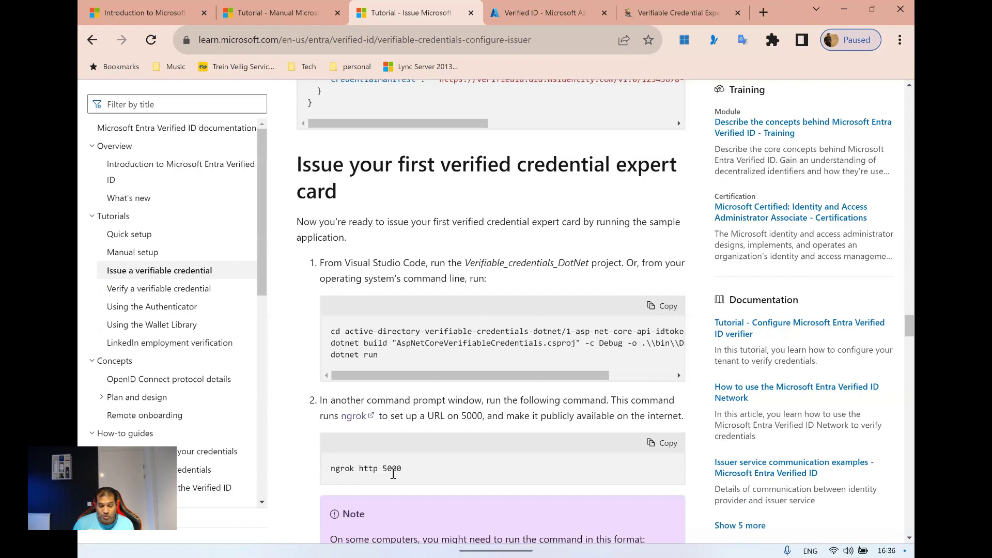
{"action": "mouse_move", "coordinate": [563, 546]}
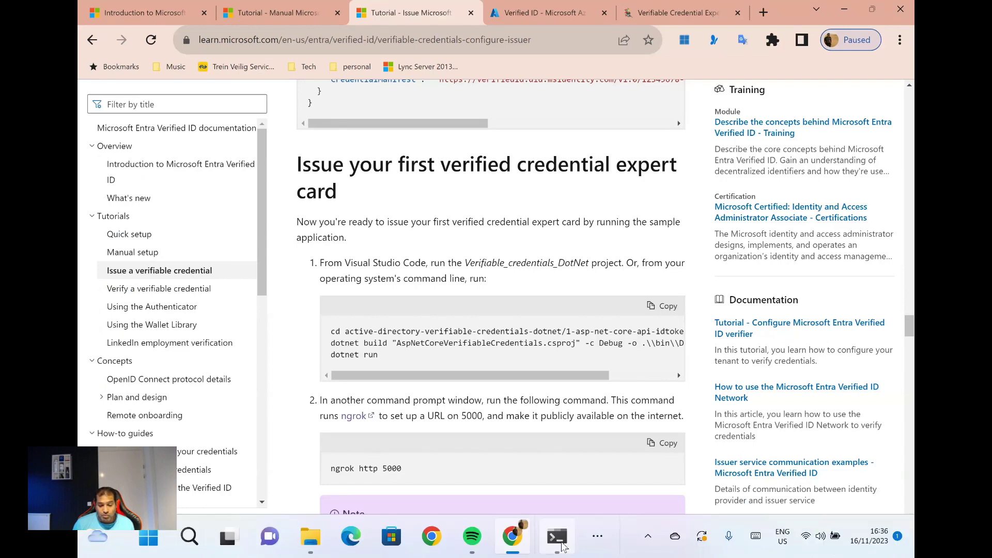
{"action": "left_click", "coordinate": [558, 538]}
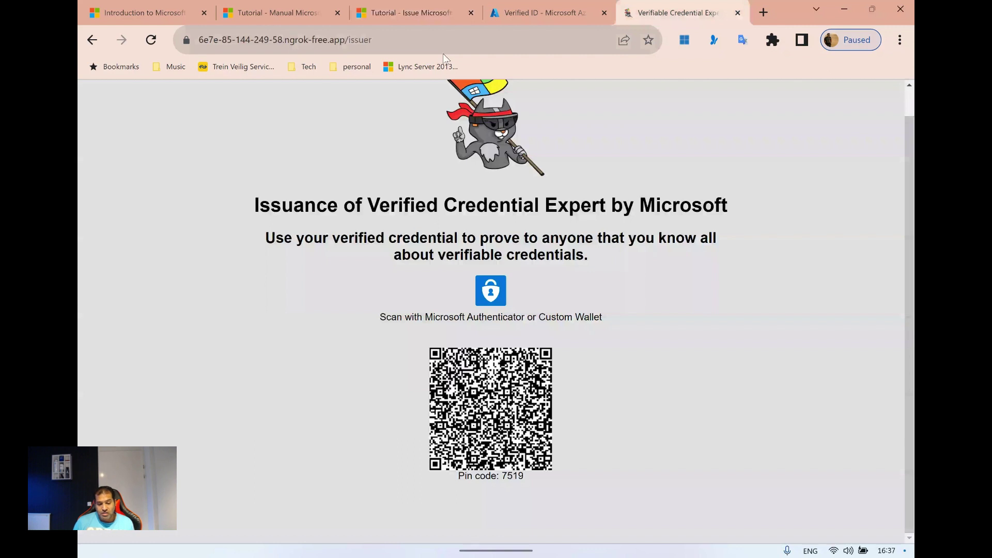
Step: Return to the sample app's home page and request a credential, displaying the QR code for Microsoft Authenticator
{"action": "key", "text": "alt+Left"}
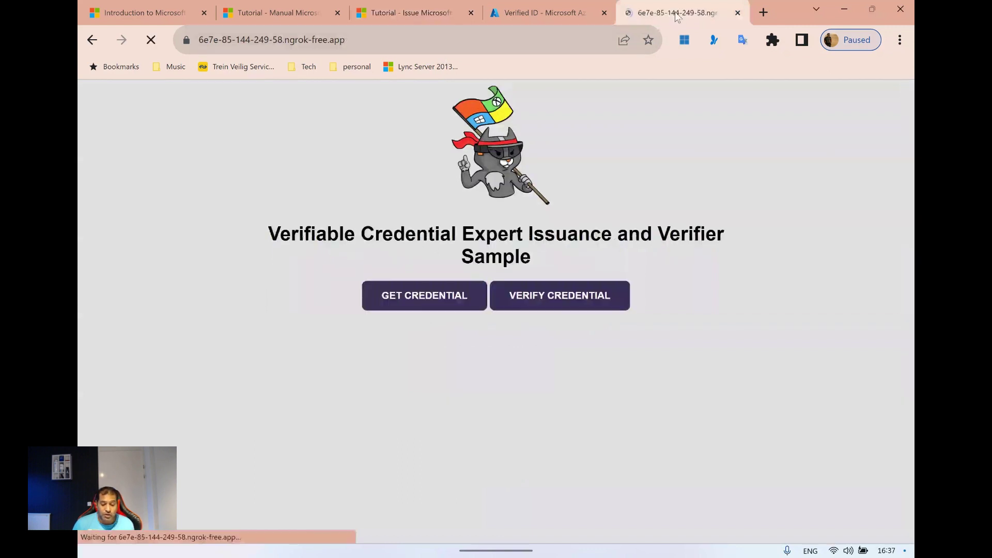
{"action": "left_click", "coordinate": [396, 298]}
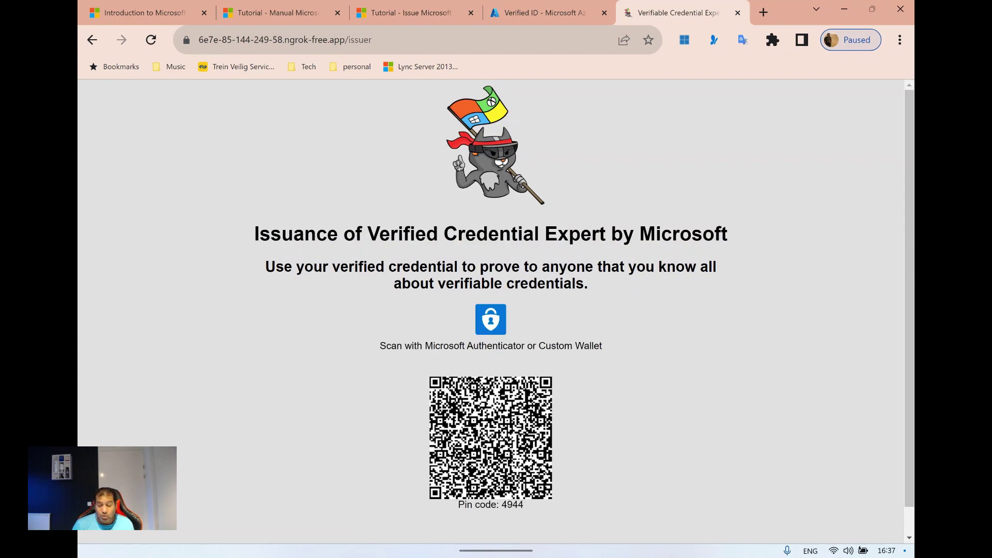
{"action": "scroll", "coordinate": [650, 405], "scroll_direction": "down", "scroll_amount": 1}
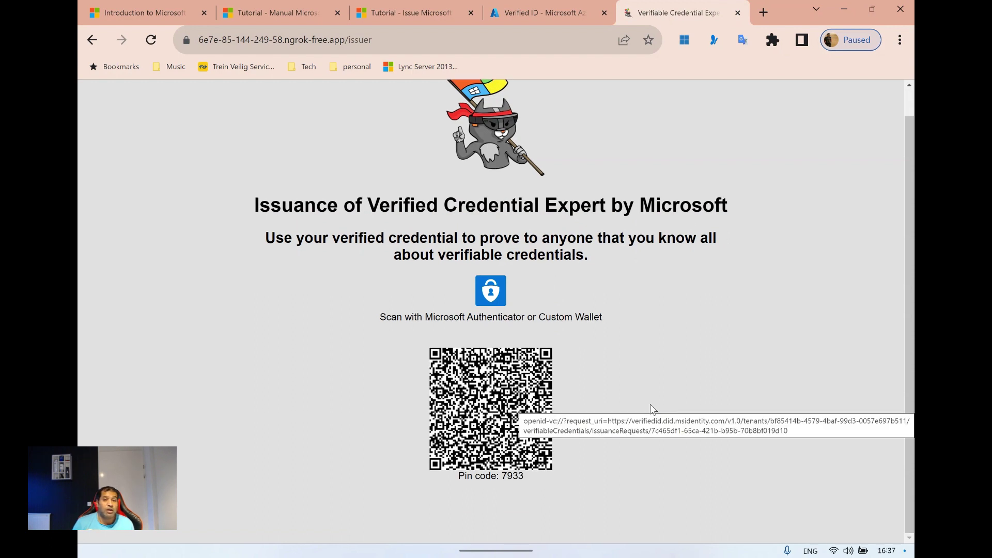